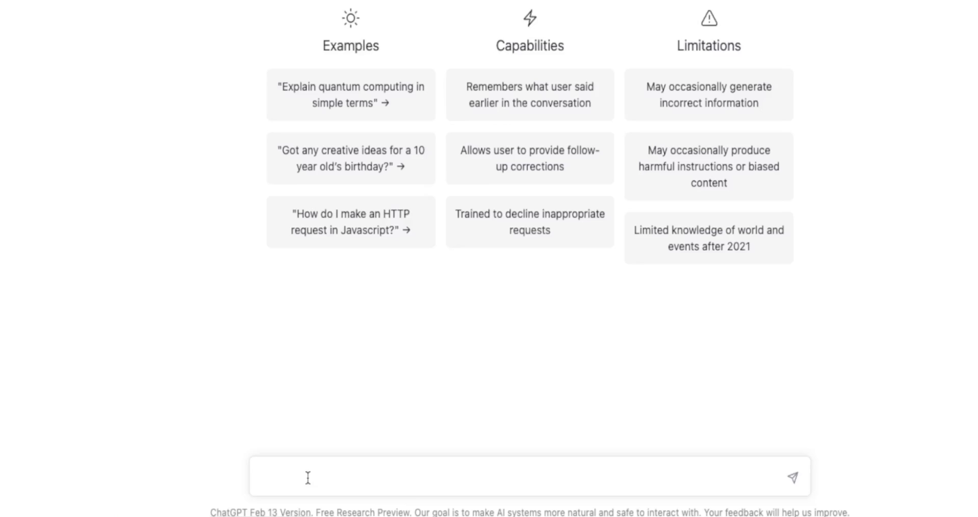
Ask the chatbot to "design a survey about brand market share".
{"action": "type", "text": "design a survey about brand market share"}
{"action": "key", "text": "Return"}
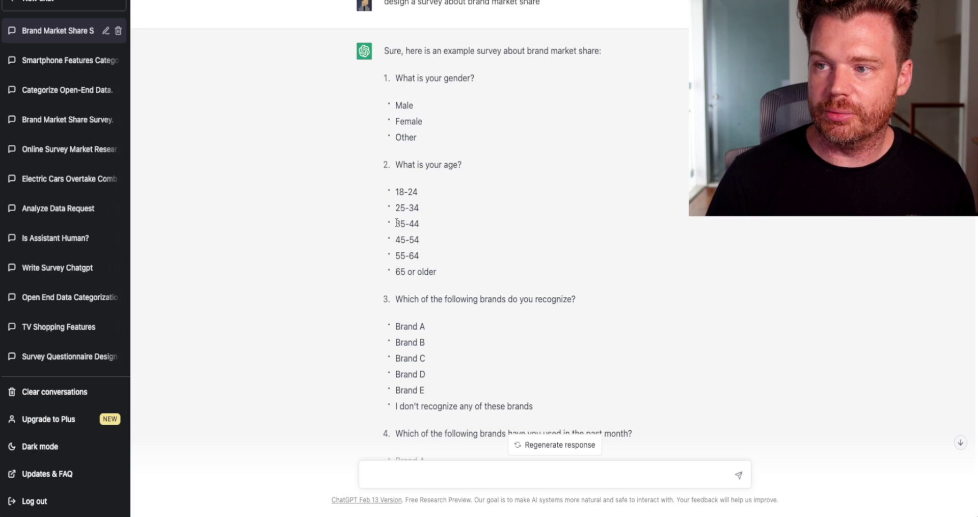
Review the generated survey questions, highlighting the brand recognition question and the "past month" wording in question 4.
{"action": "scroll", "coordinate": [416, 184], "scroll_direction": "down", "scroll_amount": 3}
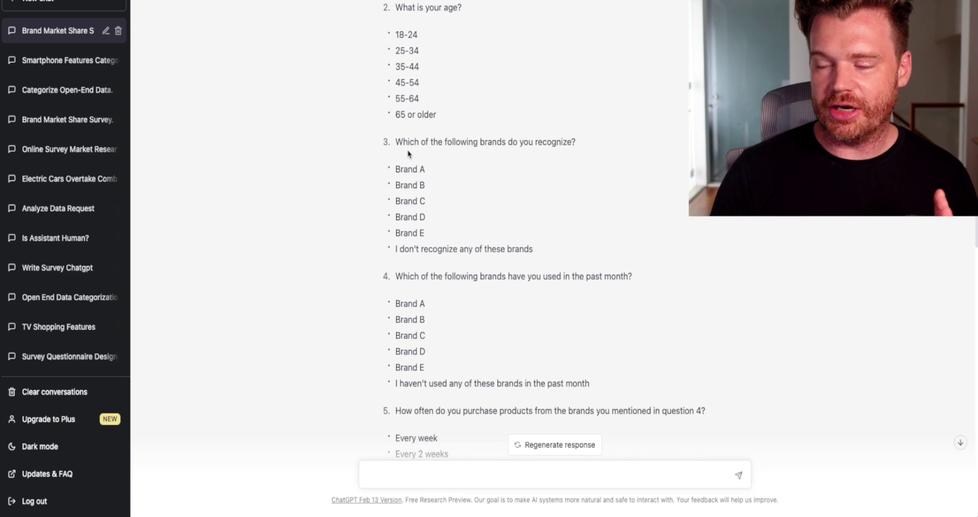
{"action": "scroll", "coordinate": [452, 174], "scroll_direction": "down", "scroll_amount": 1}
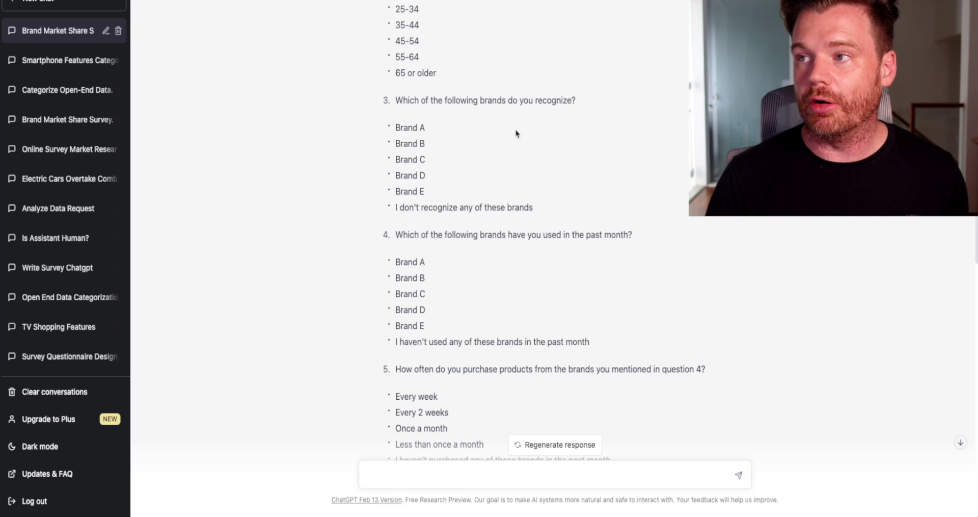
{"action": "triple_click", "coordinate": [553, 100]}
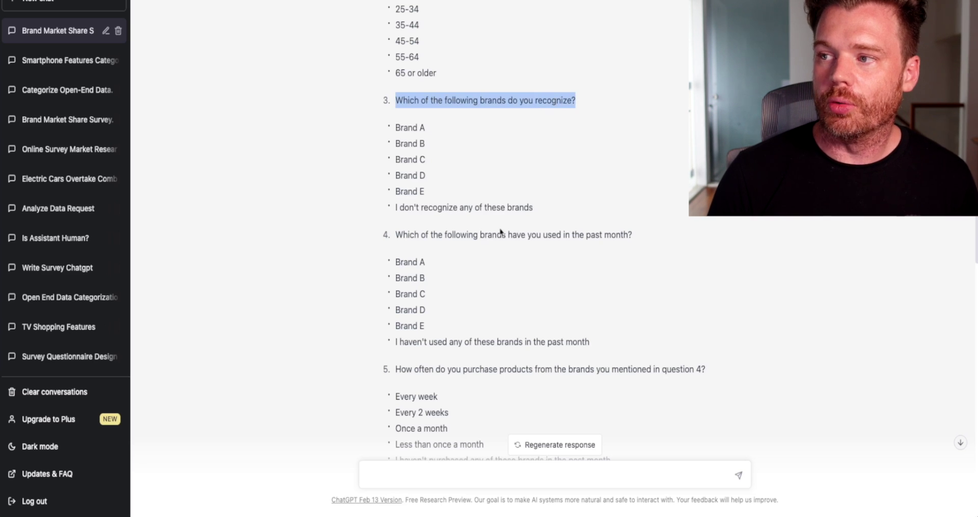
{"action": "left_click_drag", "start_coordinate": [456, 236], "coordinate": [591, 248]}
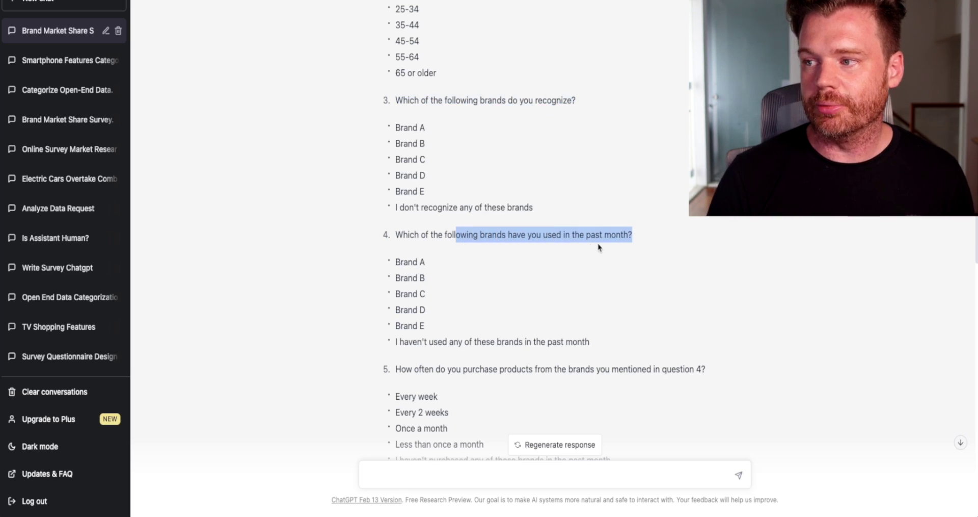
{"action": "scroll", "coordinate": [599, 248], "scroll_direction": "down", "scroll_amount": 3}
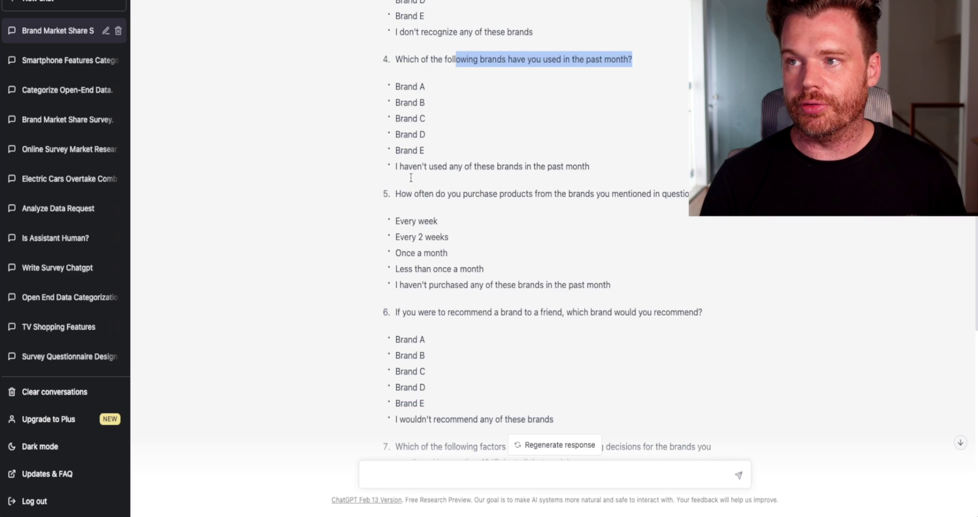
{"action": "scroll", "coordinate": [405, 131], "scroll_direction": "up", "scroll_amount": 1}
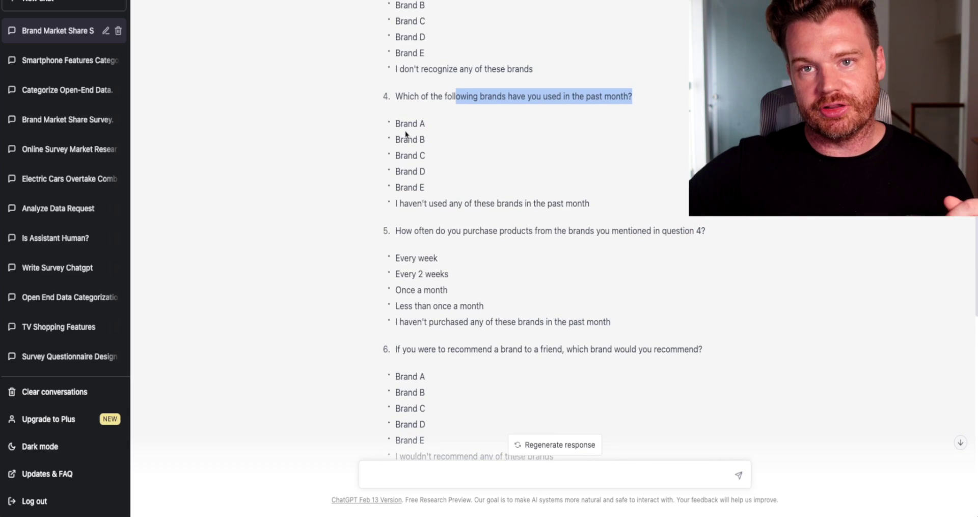
{"action": "scroll", "coordinate": [475, 144], "scroll_direction": "up", "scroll_amount": 2}
{"action": "scroll", "coordinate": [584, 191], "scroll_direction": "up", "scroll_amount": 1}
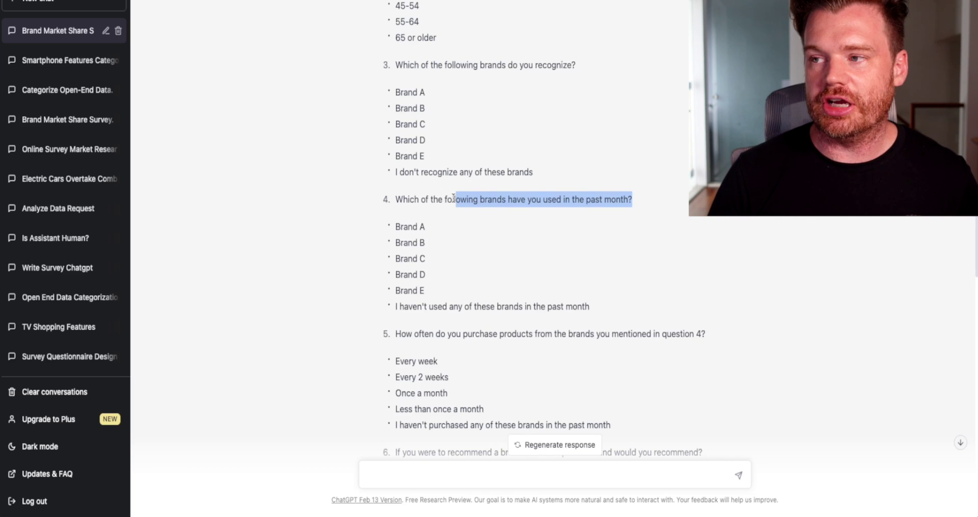
{"action": "left_click", "coordinate": [575, 200]}
{"action": "left_click_drag", "start_coordinate": [589, 199], "coordinate": [622, 200]}
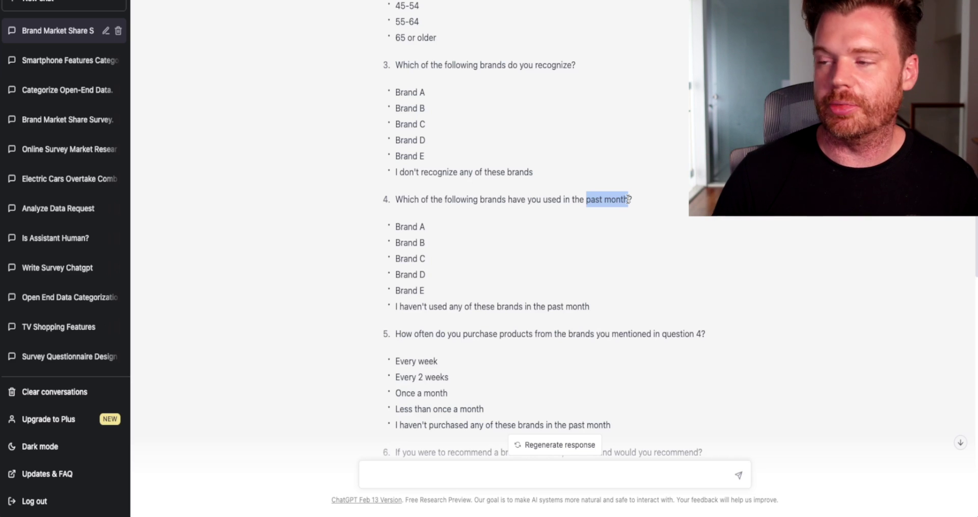
{"action": "scroll", "coordinate": [446, 133], "scroll_direction": "down", "scroll_amount": 8}
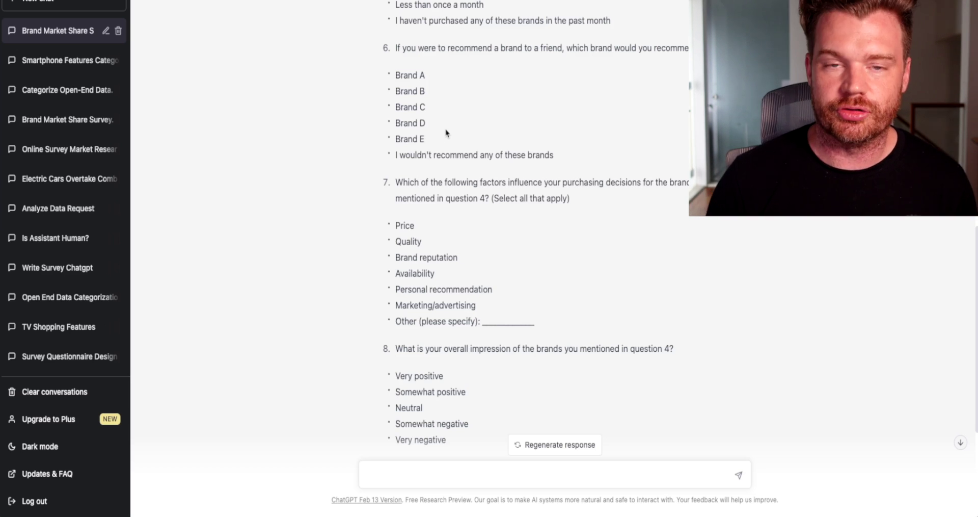
{"action": "scroll", "coordinate": [447, 133], "scroll_direction": "up", "scroll_amount": 1}
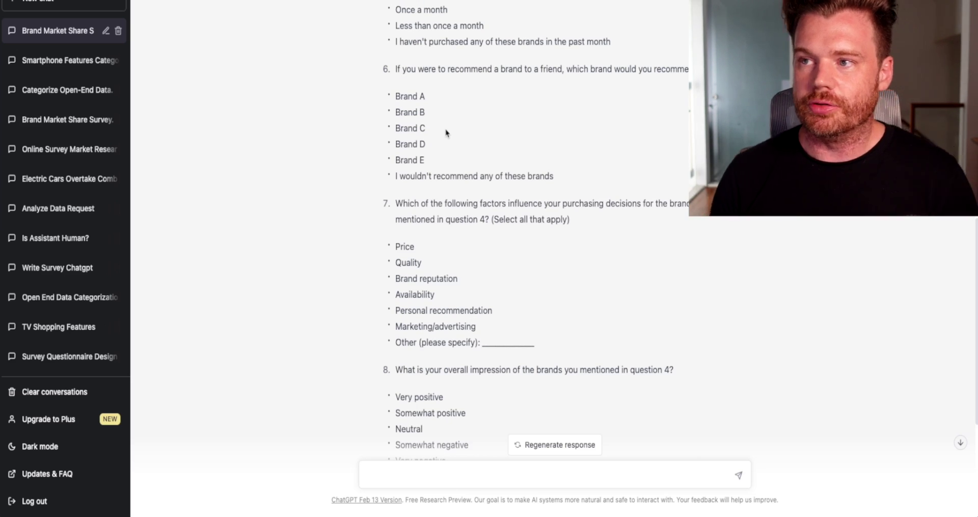
{"action": "scroll", "coordinate": [446, 133], "scroll_direction": "up", "scroll_amount": 2}
{"action": "scroll", "coordinate": [441, 135], "scroll_direction": "up", "scroll_amount": 12}
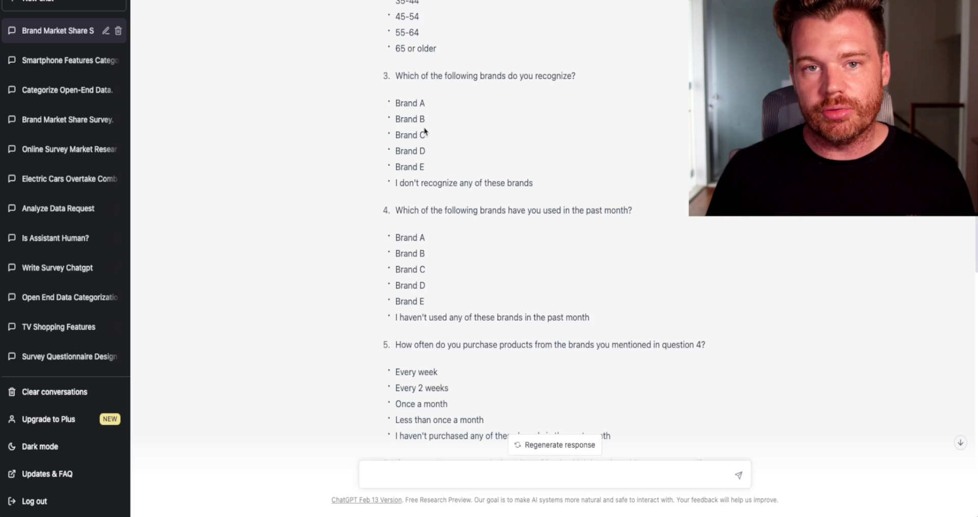
Send the follow-up question "what are the top food and beverage brands in the Philippines?".
{"action": "scroll", "coordinate": [457, 245], "scroll_direction": "down", "scroll_amount": 10}
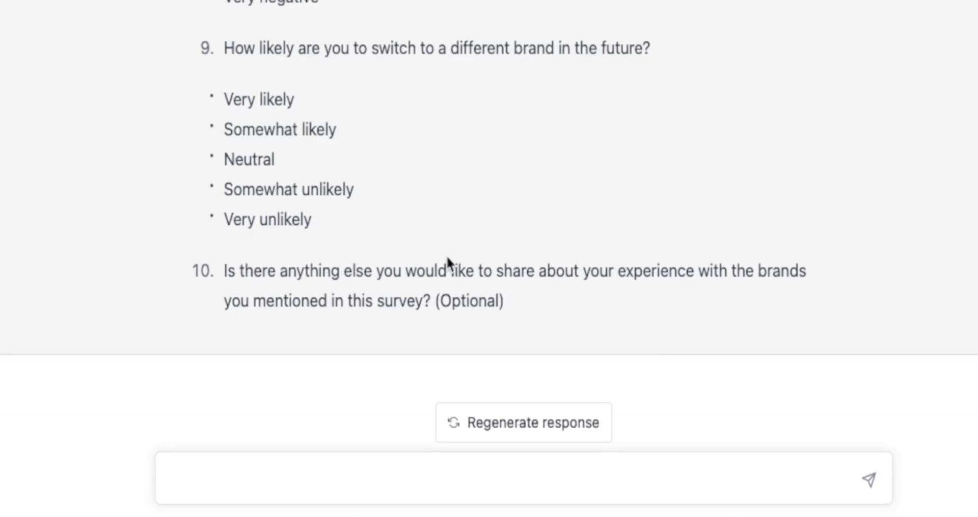
{"action": "type", "text": "what are the top"}
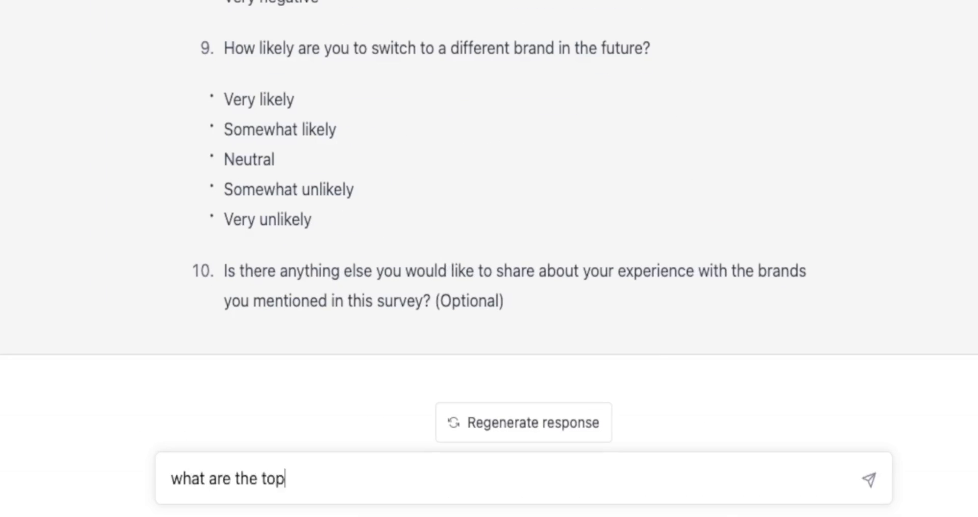
{"action": "type", "text": " food and b"}
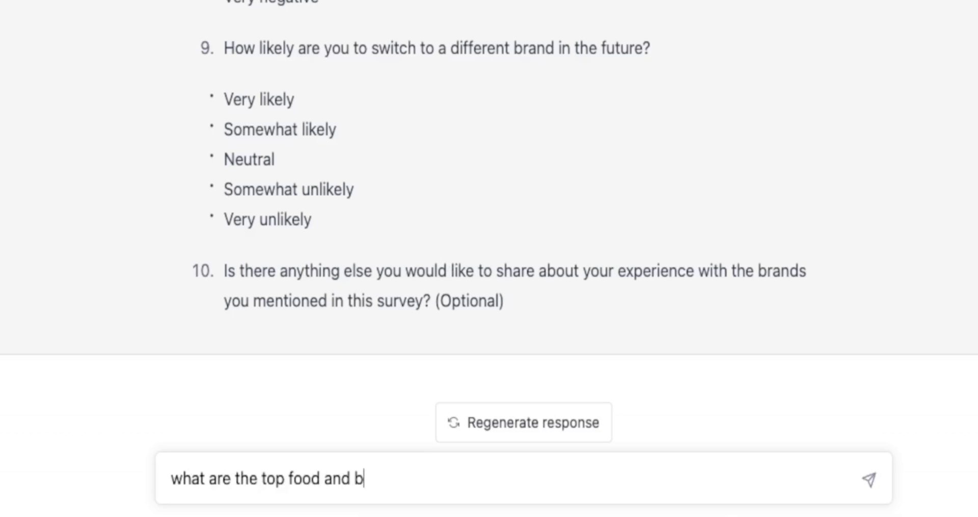
{"action": "type", "text": "everage brand"}
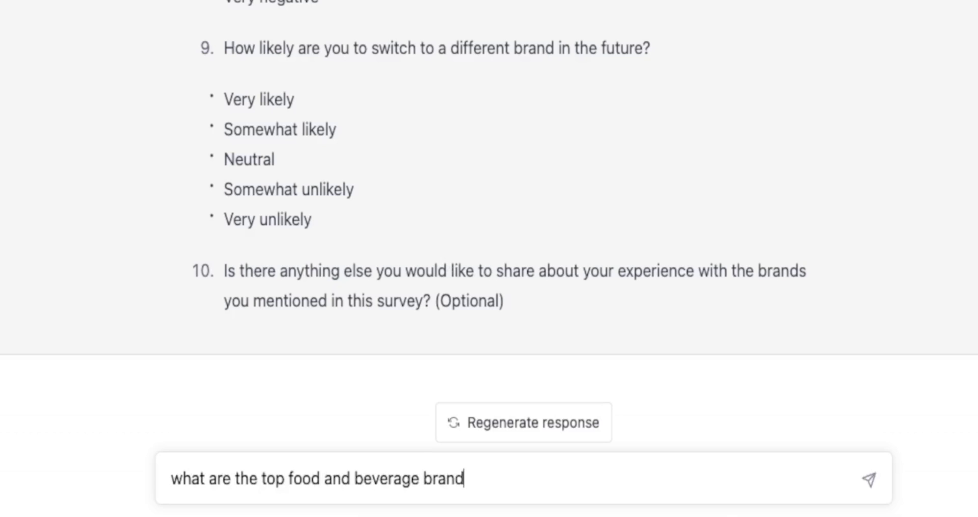
{"action": "type", "text": "s in the Phili"}
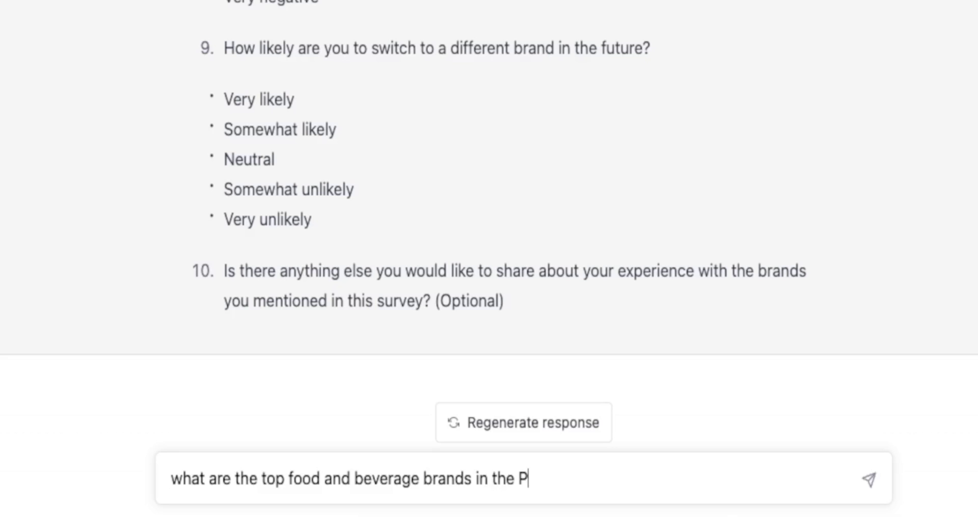
{"action": "type", "text": "ippines?"}
{"action": "key", "text": "Return"}
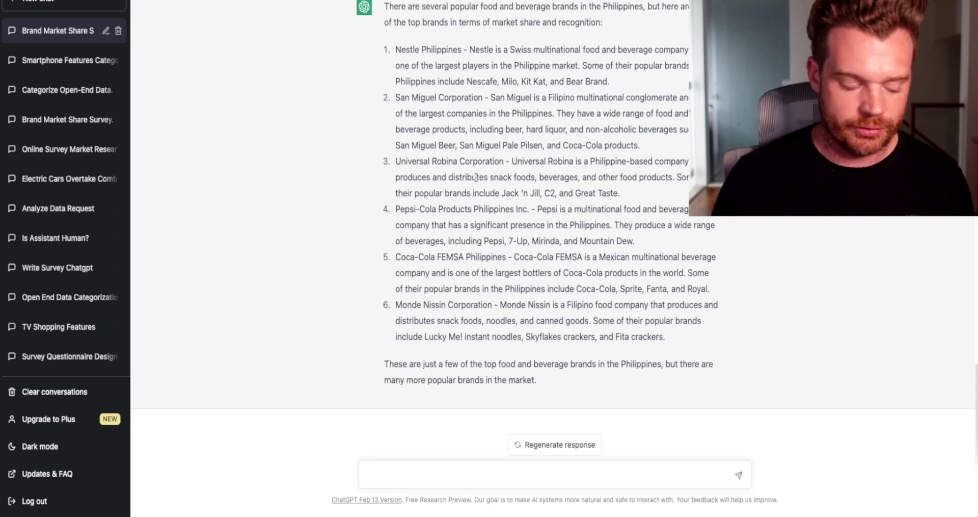
Narrow the query by asking "what are the top non-alcoholic drink brands in the philippines?".
{"action": "type", "text": "what are the top non-alcoholic drink brands in the philippines?"}
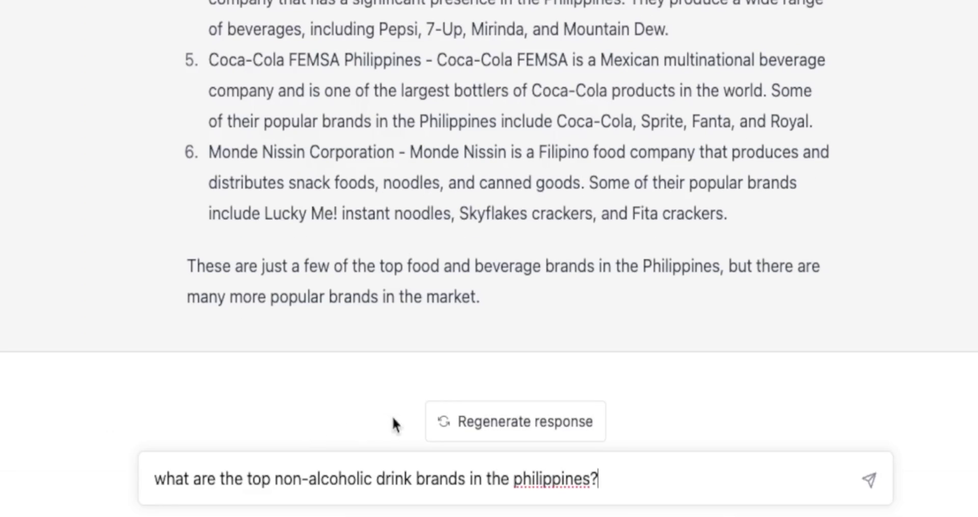
{"action": "key", "text": "Return"}
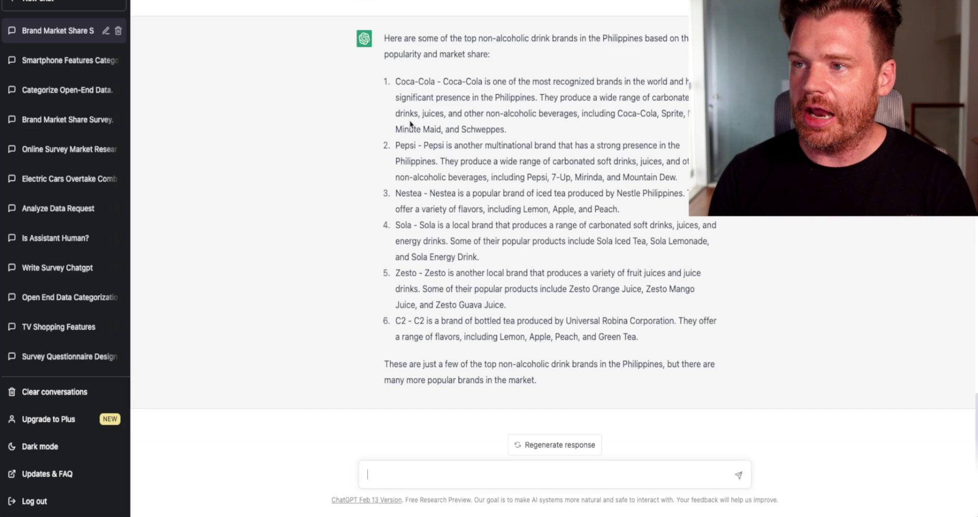
Send the prompt "can you create a list of features that someone would look for in a TV?".
{"action": "scroll", "coordinate": [412, 86], "scroll_direction": "up", "scroll_amount": 20}
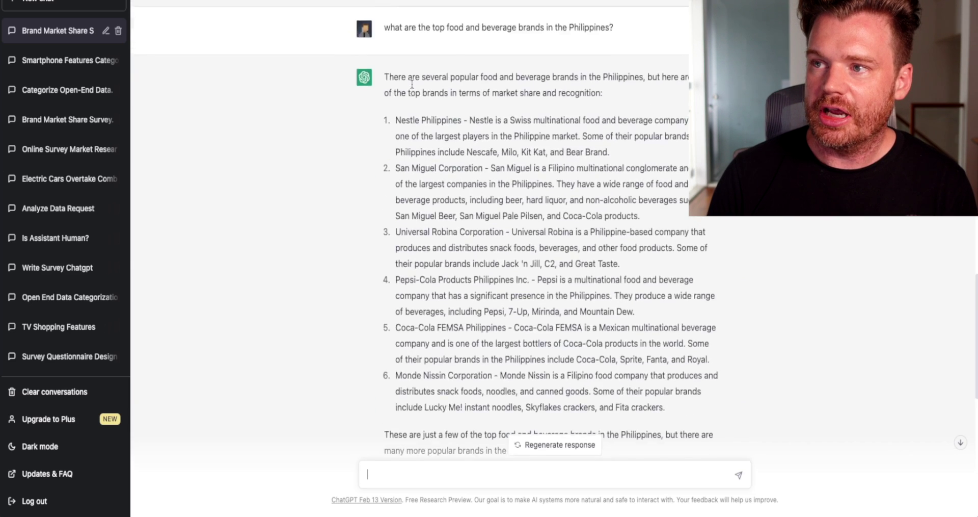
{"action": "scroll", "coordinate": [412, 87], "scroll_direction": "up", "scroll_amount": 3}
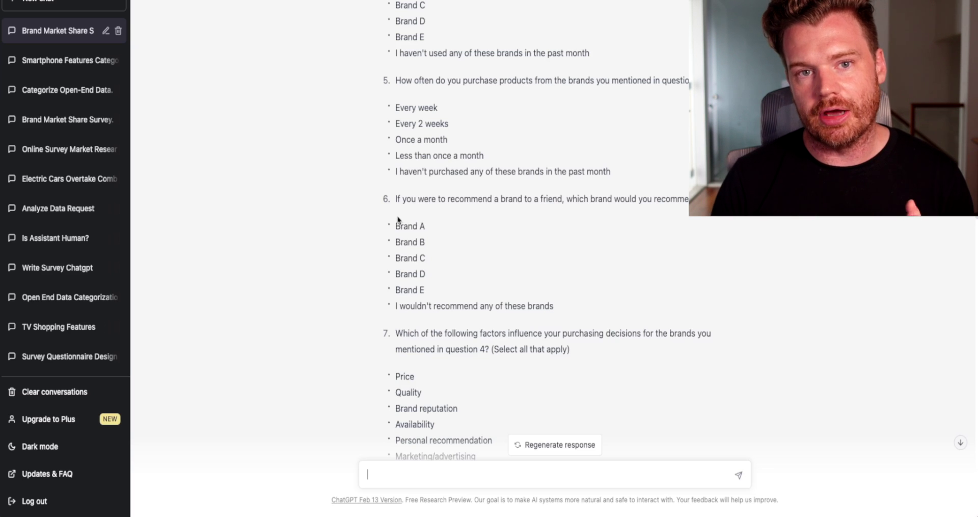
{"action": "scroll", "coordinate": [398, 220], "scroll_direction": "down", "scroll_amount": 3}
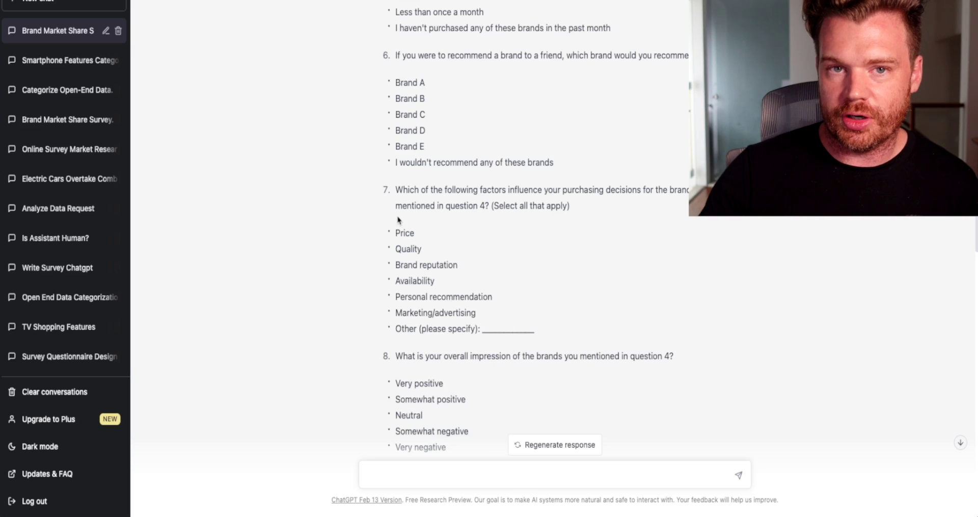
{"action": "scroll", "coordinate": [398, 220], "scroll_direction": "down", "scroll_amount": 1}
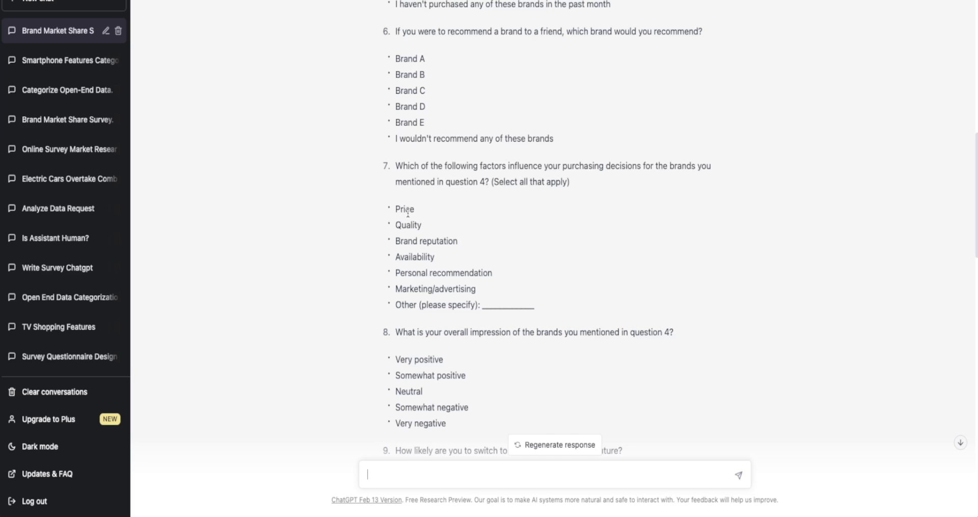
{"action": "scroll", "coordinate": [407, 211], "scroll_direction": "down", "scroll_amount": 1}
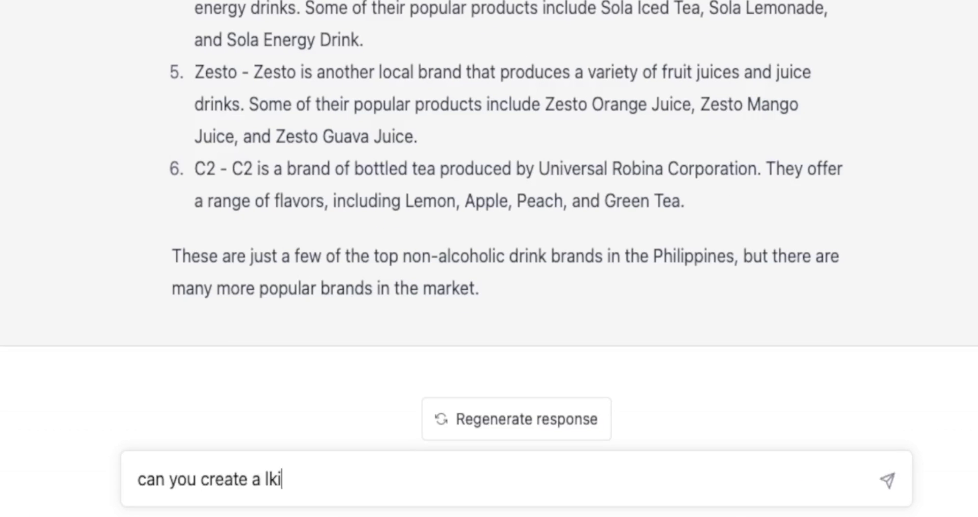
{"action": "key", "text": "BackSpace"}
{"action": "key", "text": "BackSpace"}
{"action": "type", "text": "ist of features that someone would look for in a "}
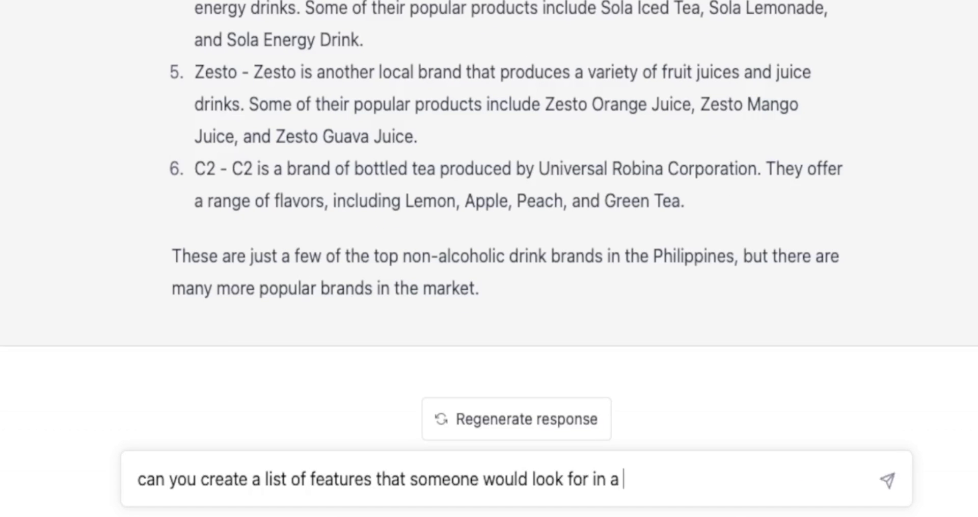
{"action": "type", "text": "TV?"}
{"action": "key", "text": "Return"}
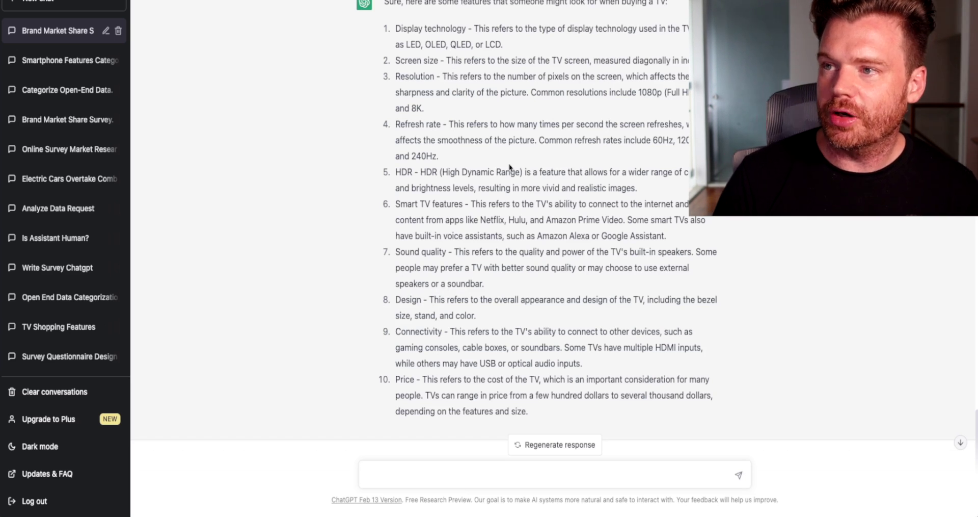
Read through the TV feature list and compare it with the answer options of survey question 7 on purchasing factors.
{"action": "left_click_drag", "start_coordinate": [475, 28], "coordinate": [516, 51]}
{"action": "left_click", "coordinate": [505, 53]}
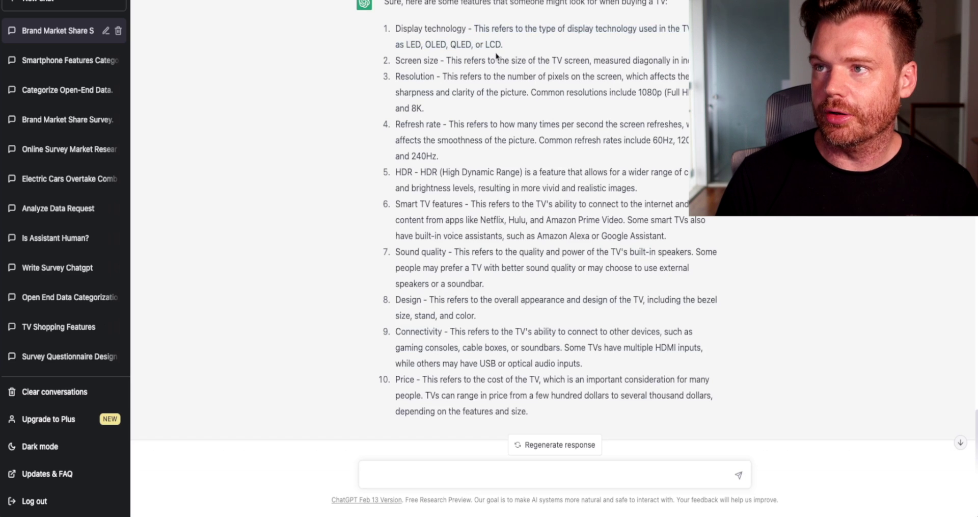
{"action": "scroll", "coordinate": [497, 55], "scroll_direction": "up", "scroll_amount": 15}
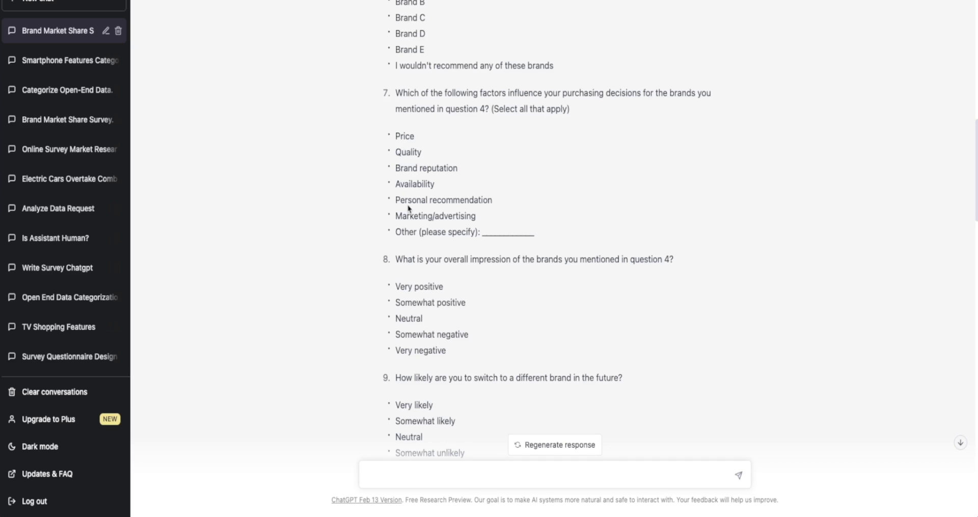
{"action": "scroll", "coordinate": [408, 208], "scroll_direction": "down", "scroll_amount": 1}
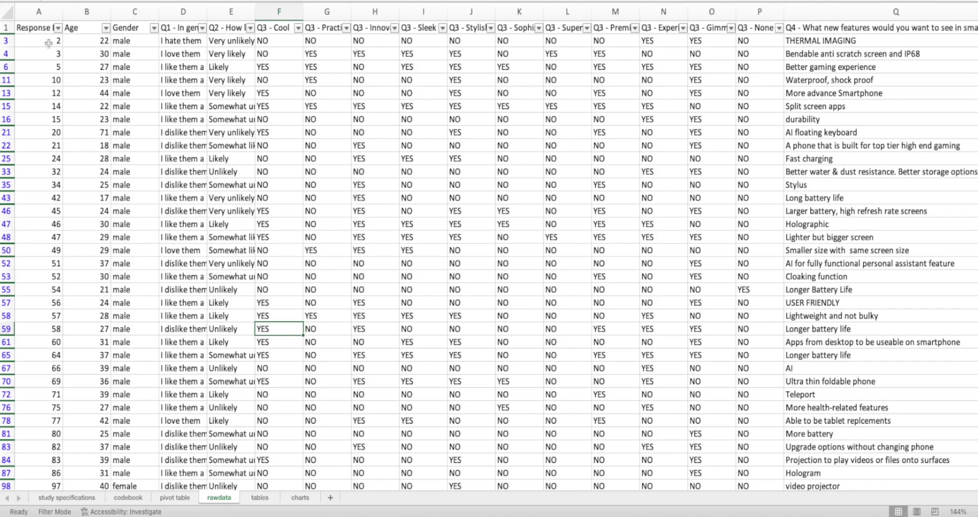
Switch to Excel and inspect the rawdata sheet's respondent rows, question columns and the open-ended Q4 answers on new smartphone features.
{"action": "left_click", "coordinate": [7, 54]}
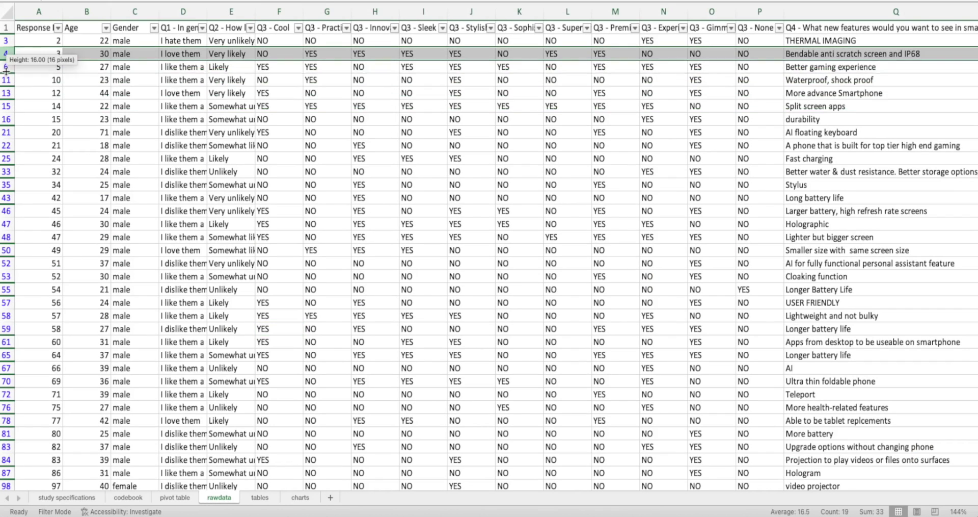
{"action": "left_click", "coordinate": [7, 92]}
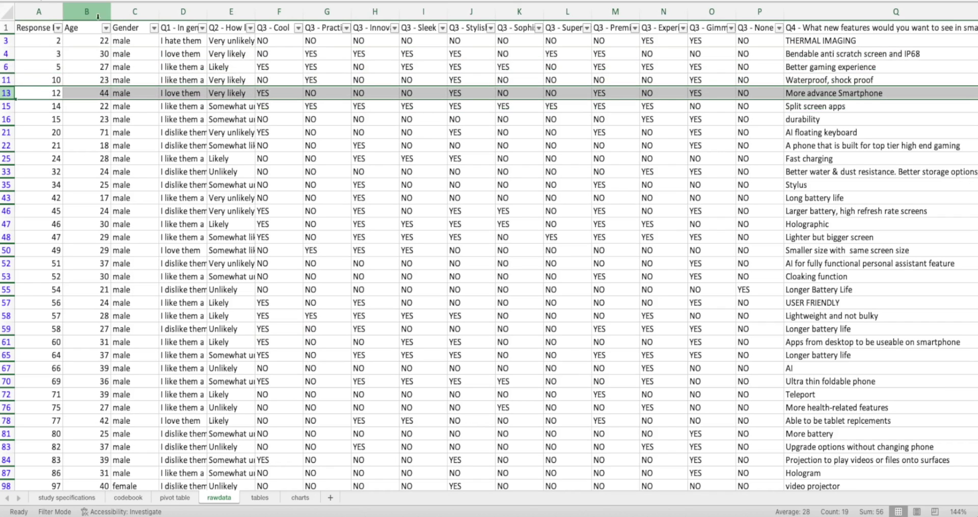
{"action": "left_click", "coordinate": [129, 10]}
{"action": "left_click", "coordinate": [185, 10]}
{"action": "scroll", "coordinate": [668, 123], "scroll_direction": "right", "scroll_amount": 10}
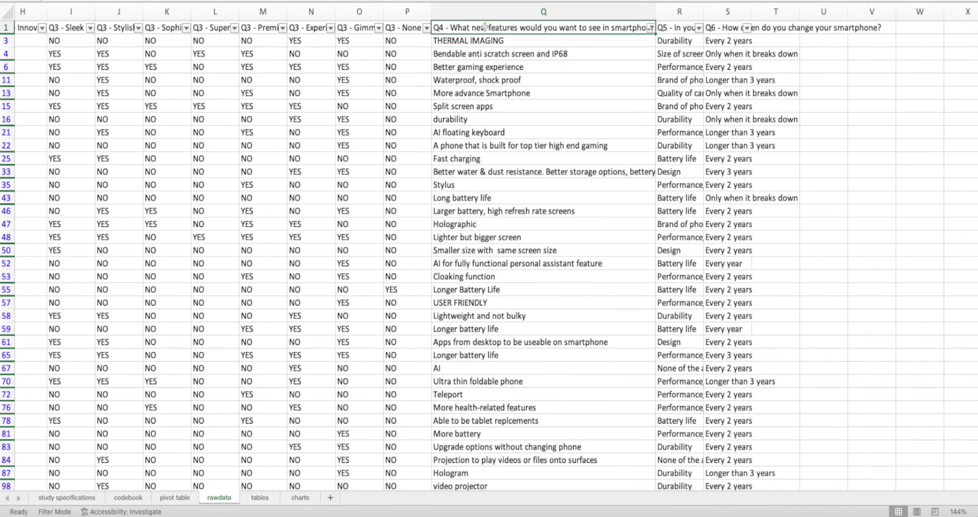
{"action": "left_click", "coordinate": [515, 9]}
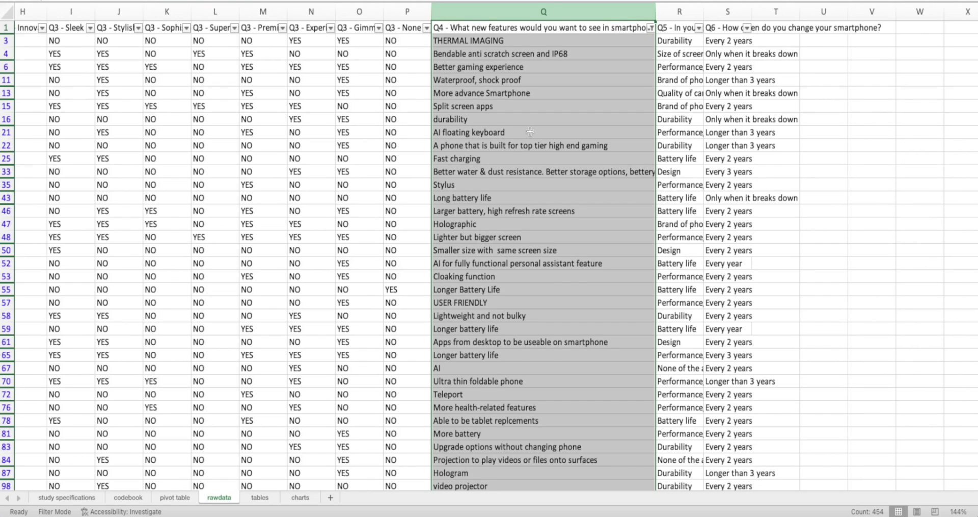
{"action": "left_click", "coordinate": [457, 31]}
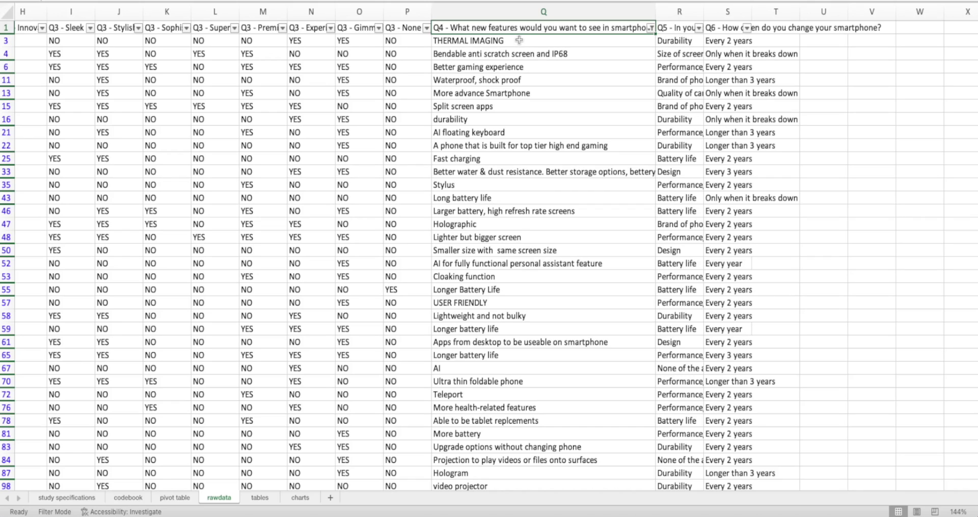
Copy the filtered open-ended Q4 answers in the rawdata sheet, from "THERMAL IMAGING" in row 3 down to "Health tracker" in row 178.
{"action": "left_click_drag", "start_coordinate": [519, 39], "coordinate": [487, 458]}
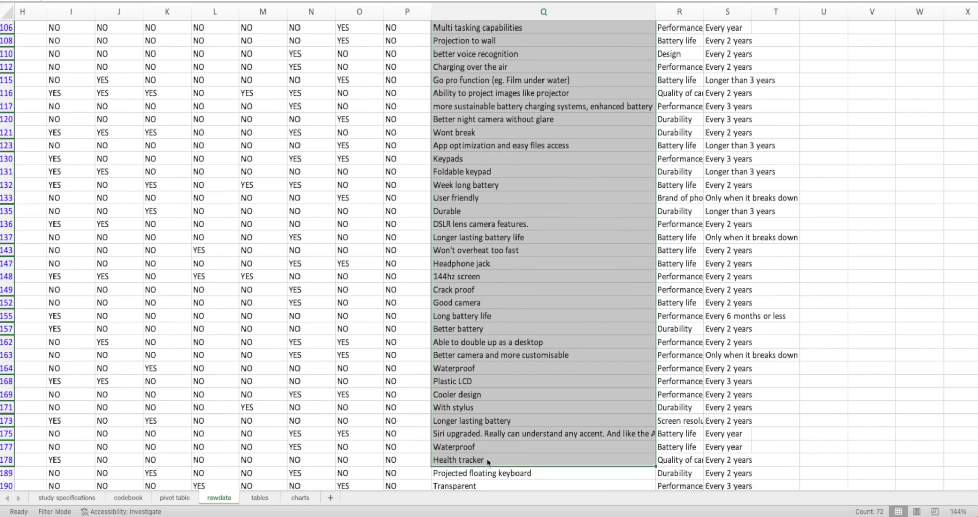
{"action": "key", "text": "super+c"}
{"action": "scroll", "coordinate": [487, 457], "scroll_direction": "up", "scroll_amount": 20}
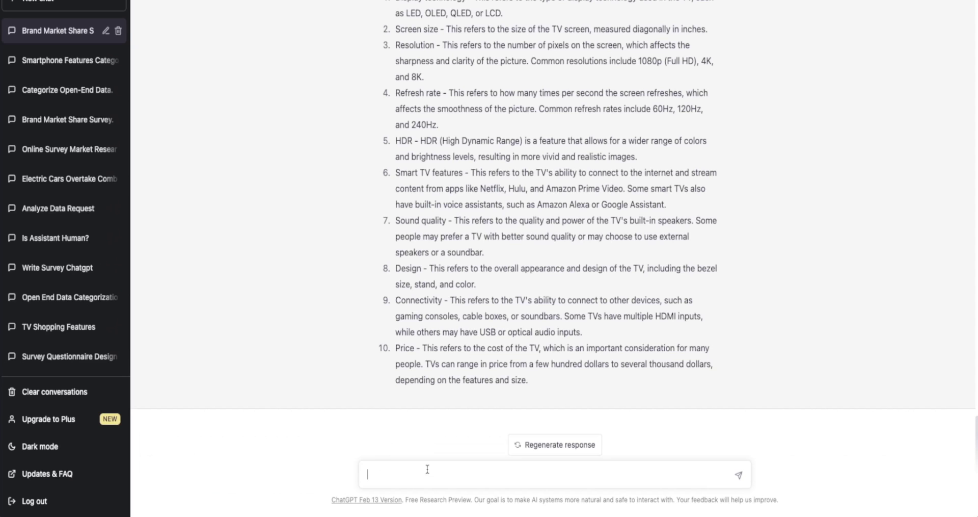
Switch to ChatGPT and send "can you help categorize the following list of open end data?" with the copied Q4 answers pasted below it.
{"action": "type", "text": "can you help categorize the following list of open end d"}
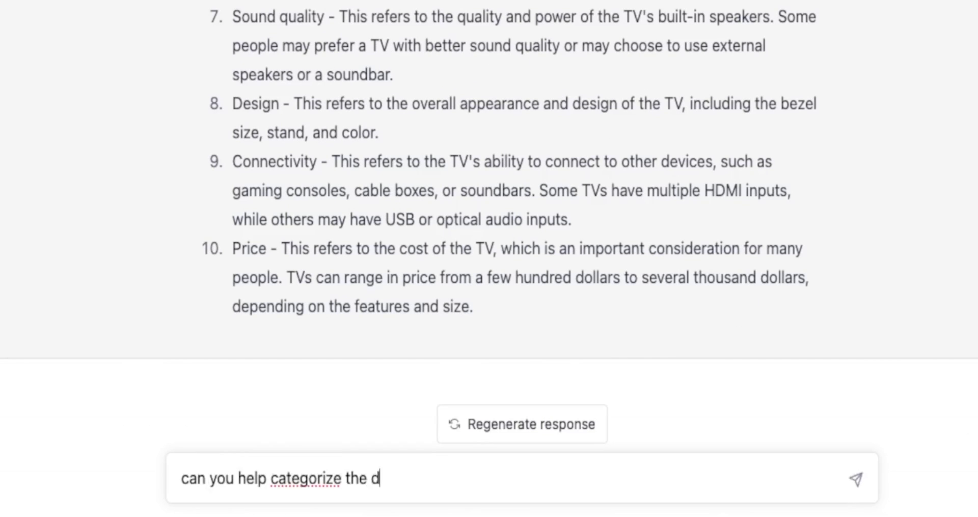
{"action": "type", "text": "ata?"}
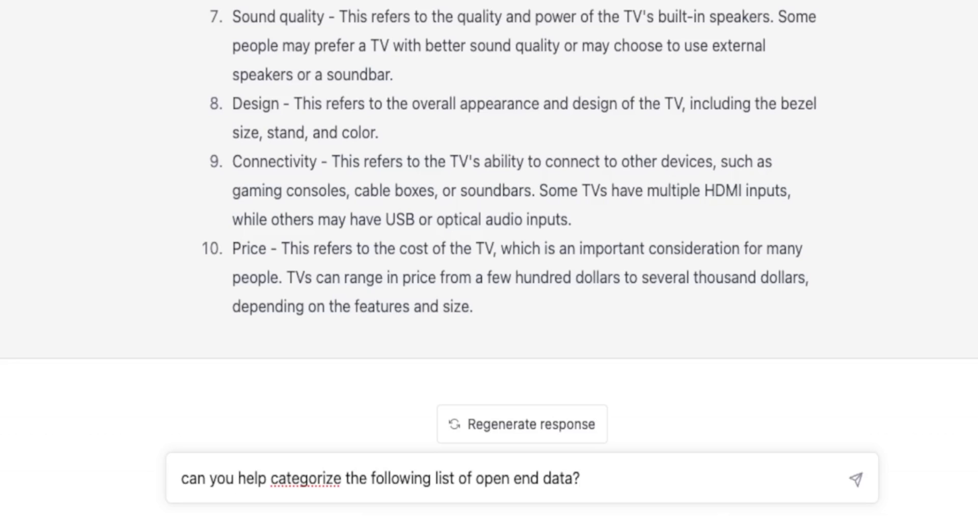
{"action": "key", "text": "shift+Return"}
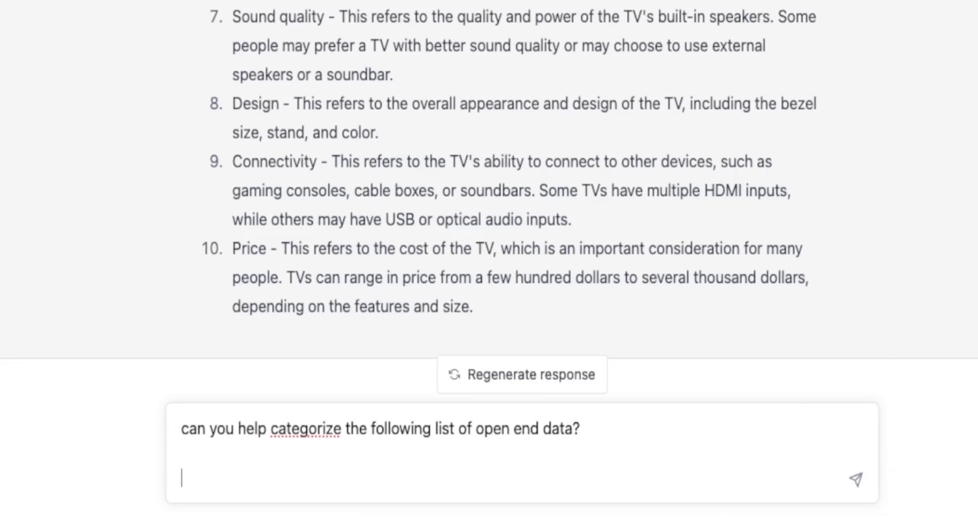
{"action": "key", "text": "ctrl+v"}
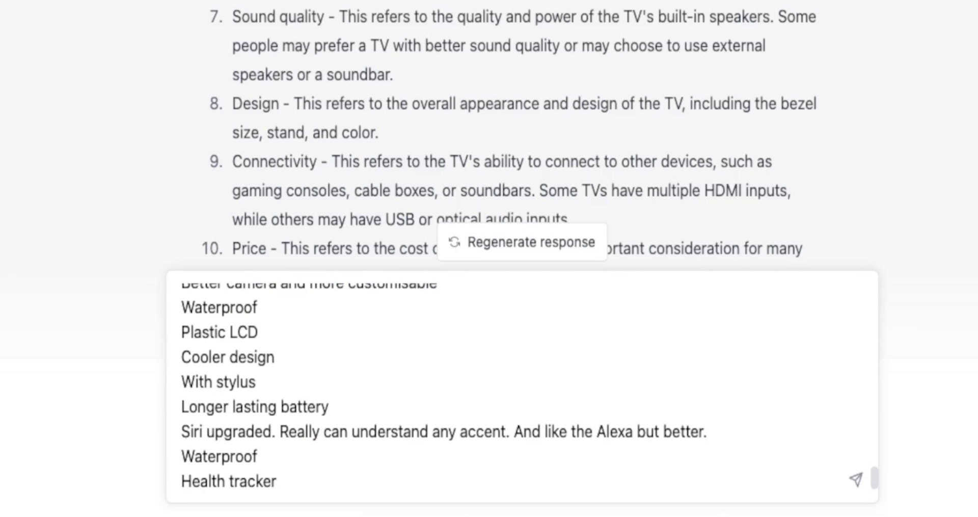
{"action": "key", "text": "Return"}
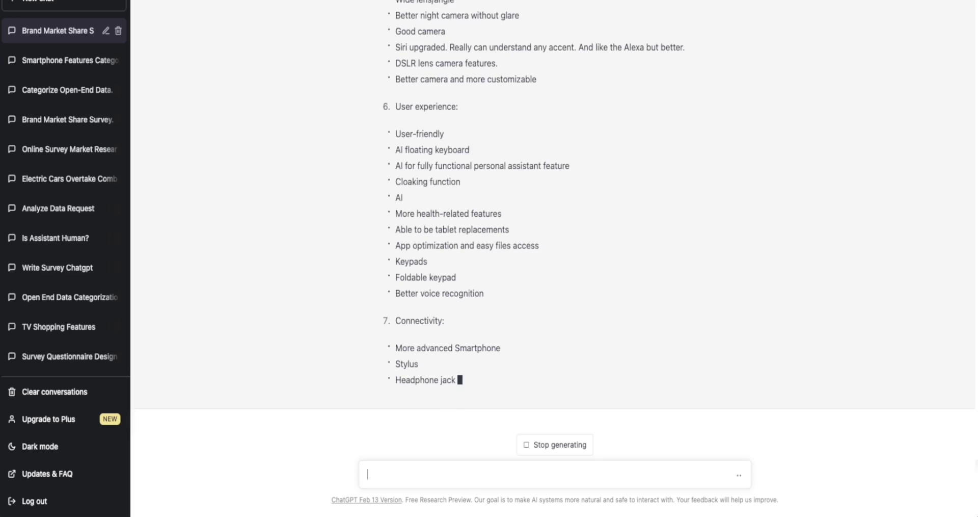
Review the suggested categories from Durability through Other features and compare their grouped answers with the pasted open-ended list.
{"action": "scroll", "coordinate": [574, 321], "scroll_direction": "up", "scroll_amount": 15}
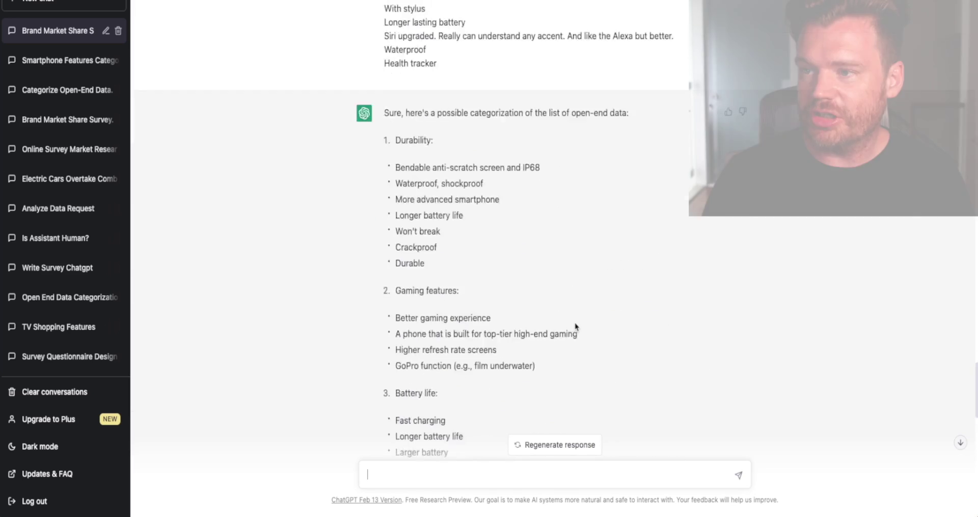
{"action": "scroll", "coordinate": [574, 323], "scroll_direction": "up", "scroll_amount": 3}
{"action": "scroll", "coordinate": [574, 323], "scroll_direction": "down", "scroll_amount": 2}
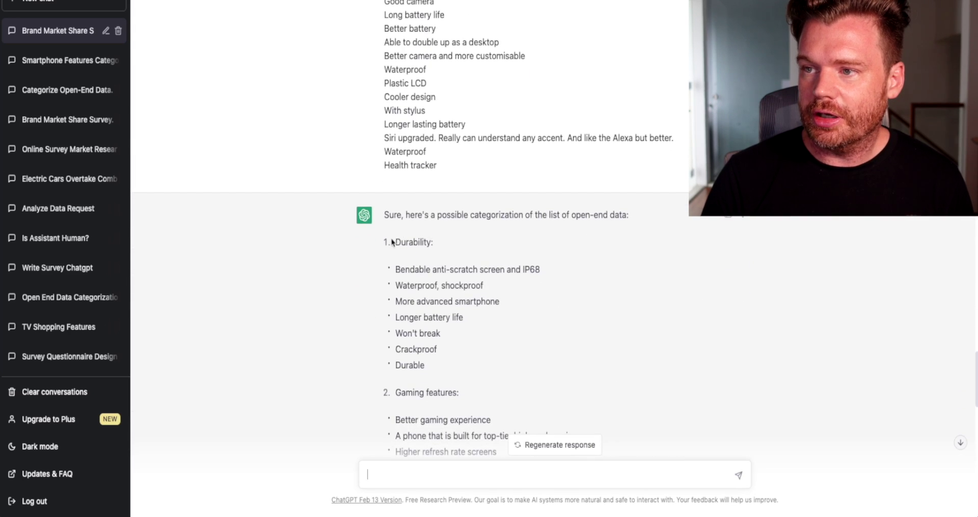
{"action": "left_click_drag", "start_coordinate": [393, 242], "coordinate": [433, 246]}
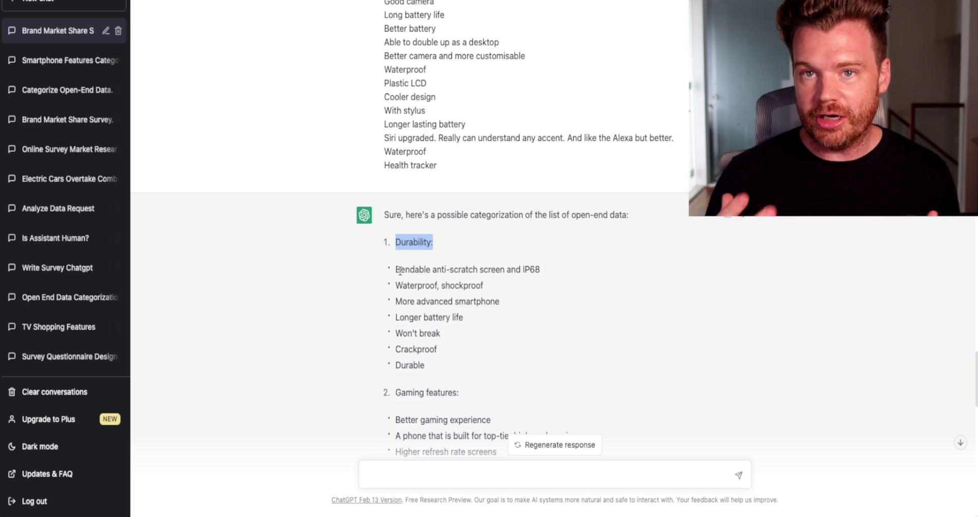
{"action": "scroll", "coordinate": [400, 271], "scroll_direction": "up", "scroll_amount": 6}
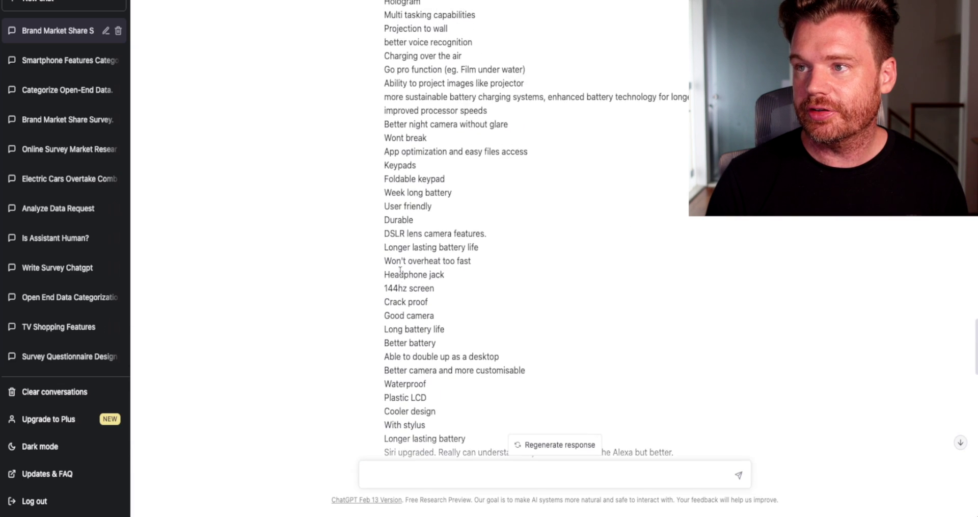
{"action": "scroll", "coordinate": [400, 270], "scroll_direction": "down", "scroll_amount": 7}
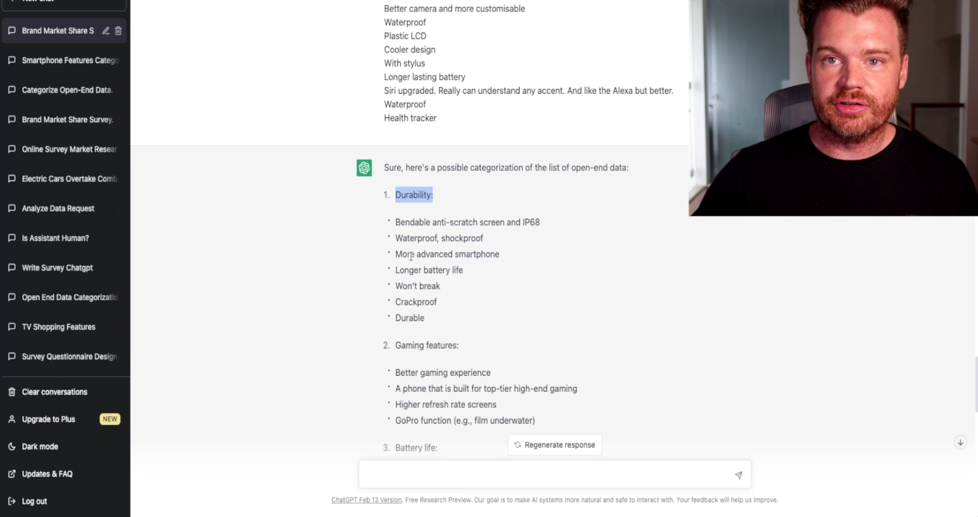
{"action": "scroll", "coordinate": [412, 256], "scroll_direction": "down", "scroll_amount": 2}
{"action": "scroll", "coordinate": [418, 326], "scroll_direction": "down", "scroll_amount": 4}
{"action": "scroll", "coordinate": [418, 326], "scroll_direction": "down", "scroll_amount": 1}
{"action": "scroll", "coordinate": [418, 326], "scroll_direction": "up", "scroll_amount": 10}
{"action": "scroll", "coordinate": [418, 330], "scroll_direction": "down", "scroll_amount": 10}
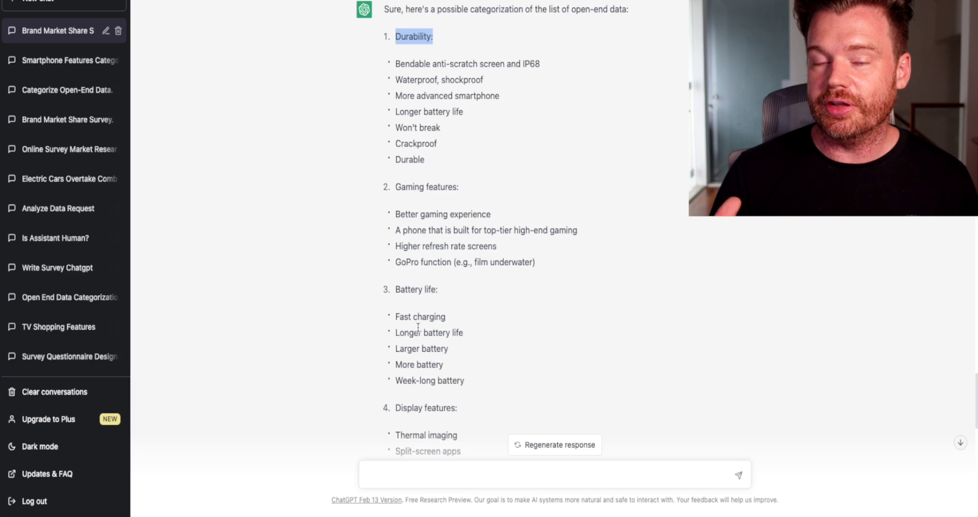
{"action": "scroll", "coordinate": [418, 327], "scroll_direction": "down", "scroll_amount": 3}
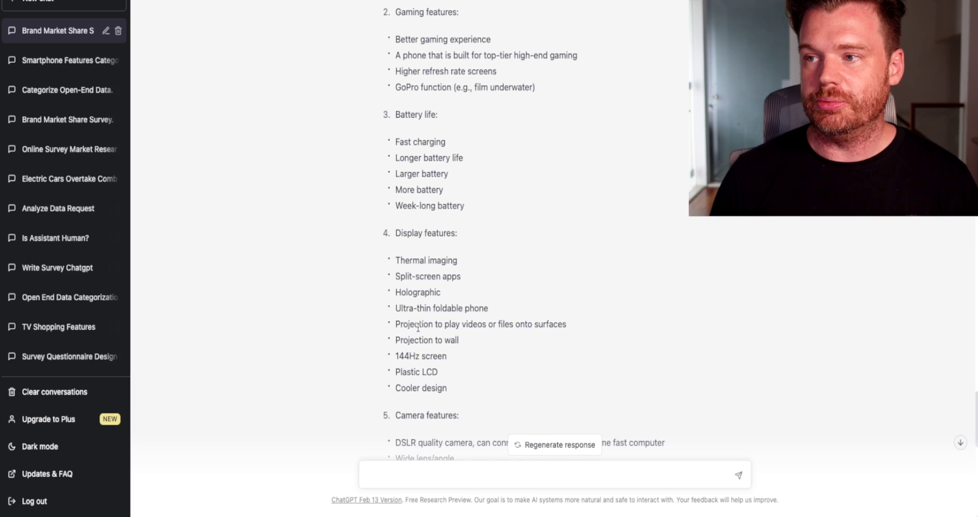
{"action": "scroll", "coordinate": [418, 327], "scroll_direction": "down", "scroll_amount": 10}
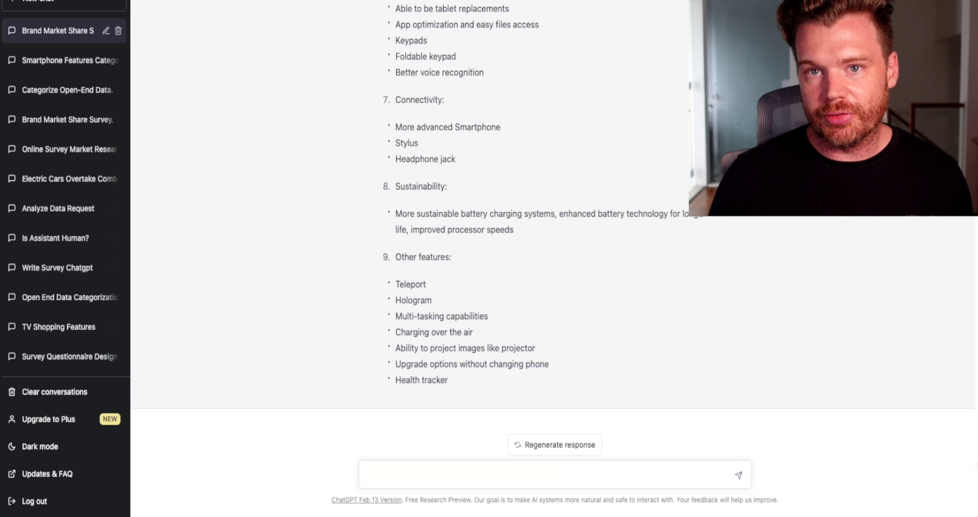
Ask ChatGPT to convert the above codes into a table.
{"action": "type", "text": "can you "}
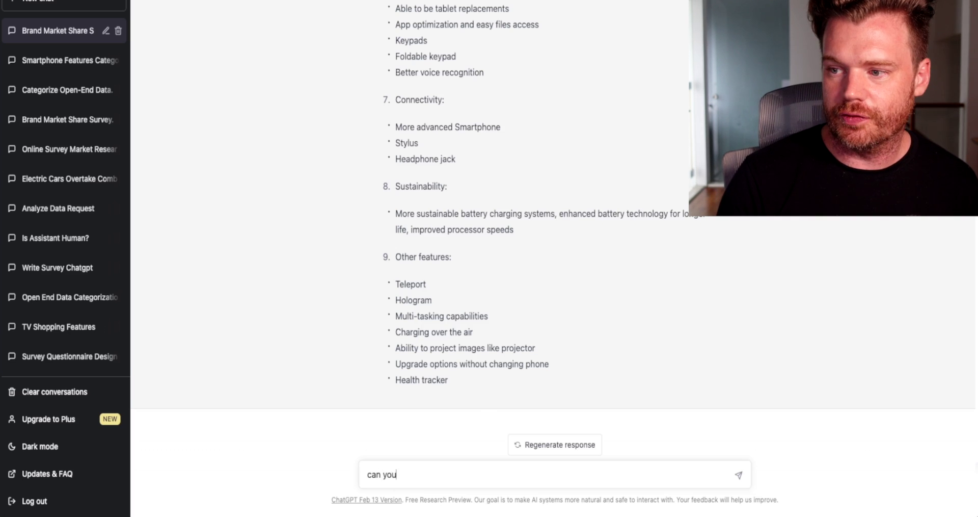
{"action": "type", "text": "convert the above codes into a tab"}
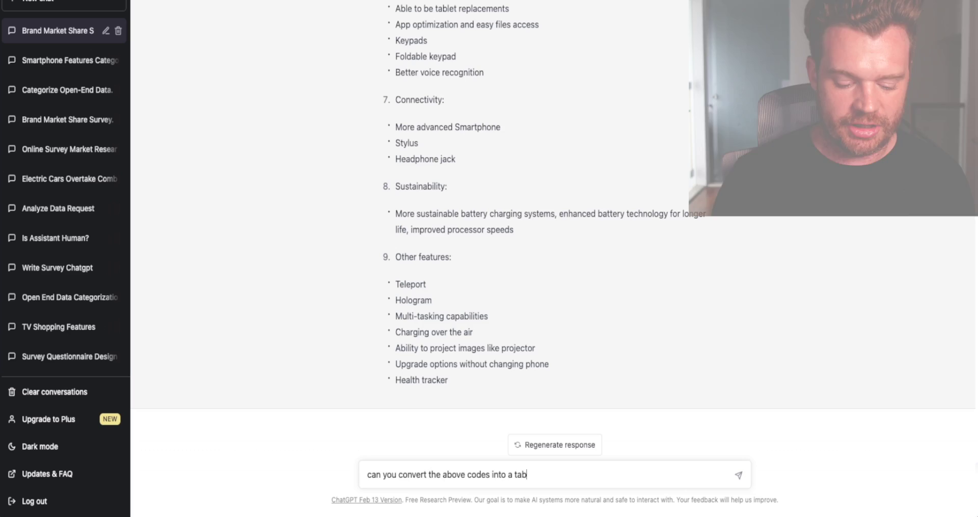
{"action": "key", "text": "Return"}
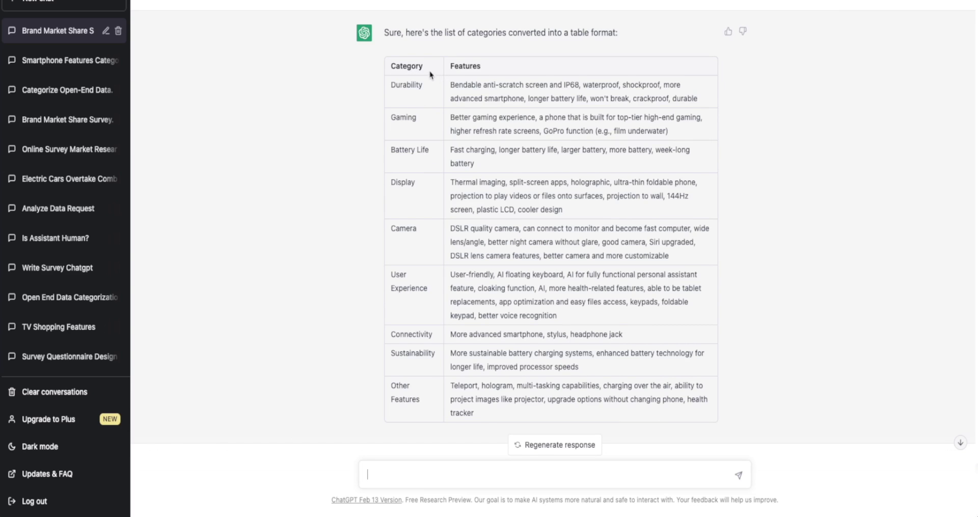
Copy the Category and Features table from ChatGPT into a new Excel workbook, starting at cell A1.
{"action": "left_click_drag", "start_coordinate": [477, 413], "coordinate": [385, 49]}
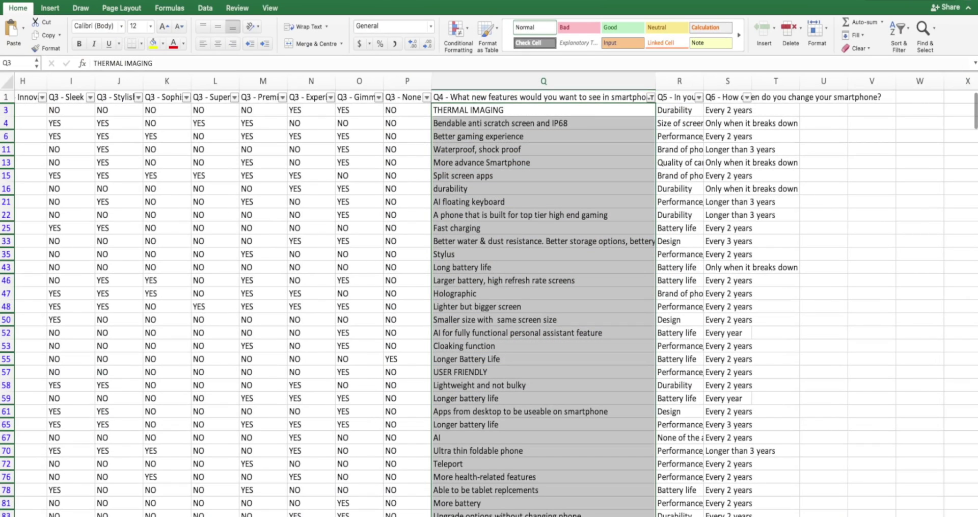
{"action": "key", "text": "super+n"}
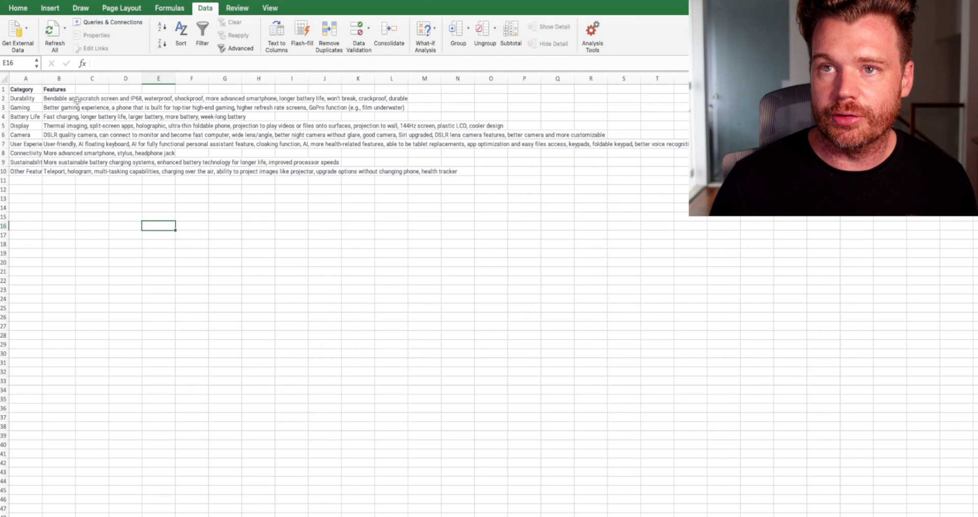
Split the features in B2:B10 into separate columns with Text to Columns, using delimited data with tab and comma delimiters.
{"action": "left_click", "coordinate": [75, 99]}
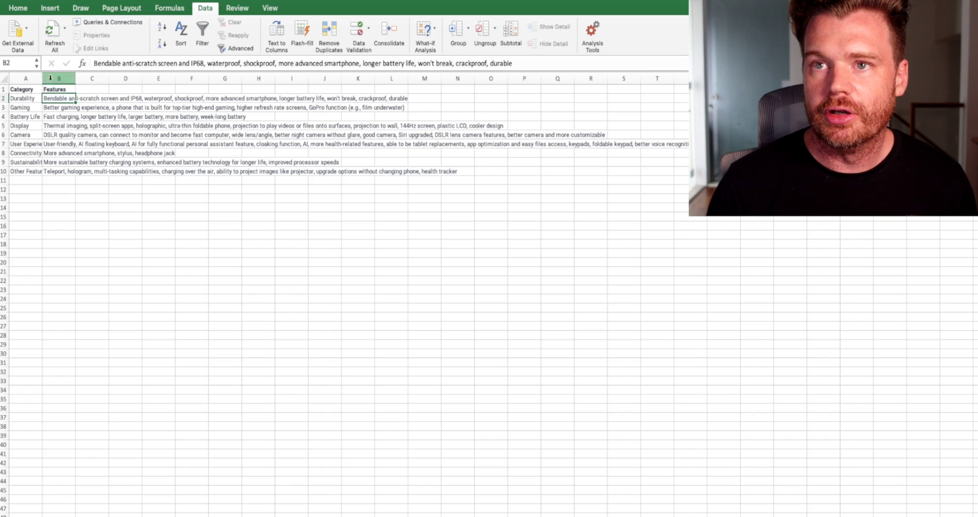
{"action": "left_click_drag", "start_coordinate": [63, 97], "coordinate": [64, 169]}
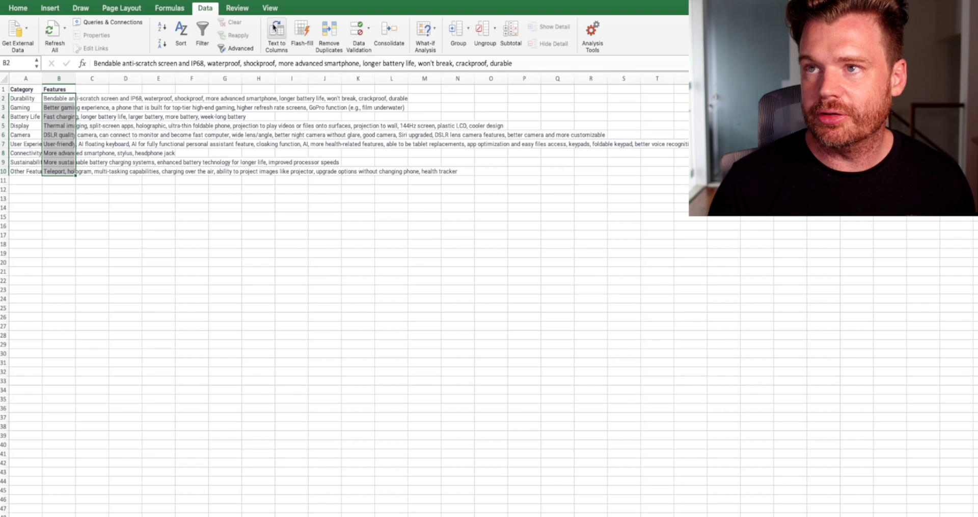
{"action": "left_click", "coordinate": [277, 32]}
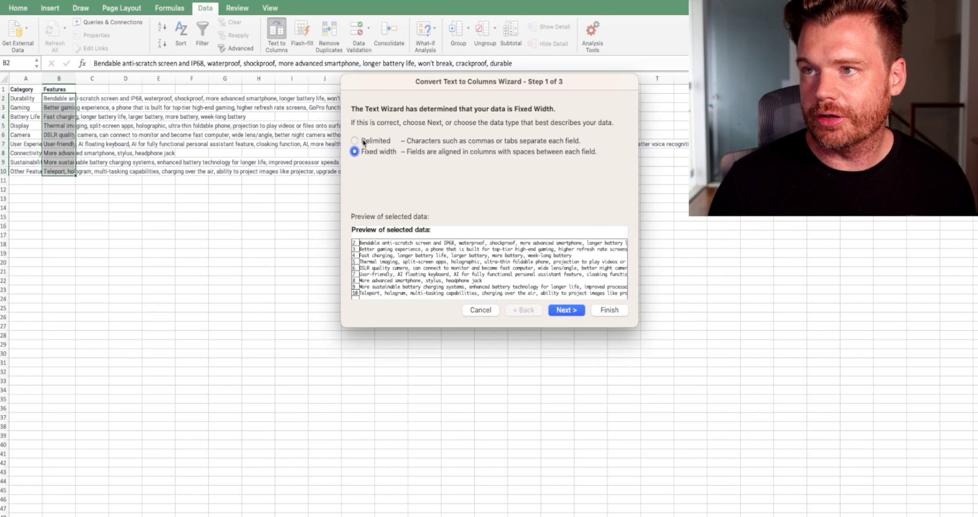
{"action": "left_click", "coordinate": [567, 310]}
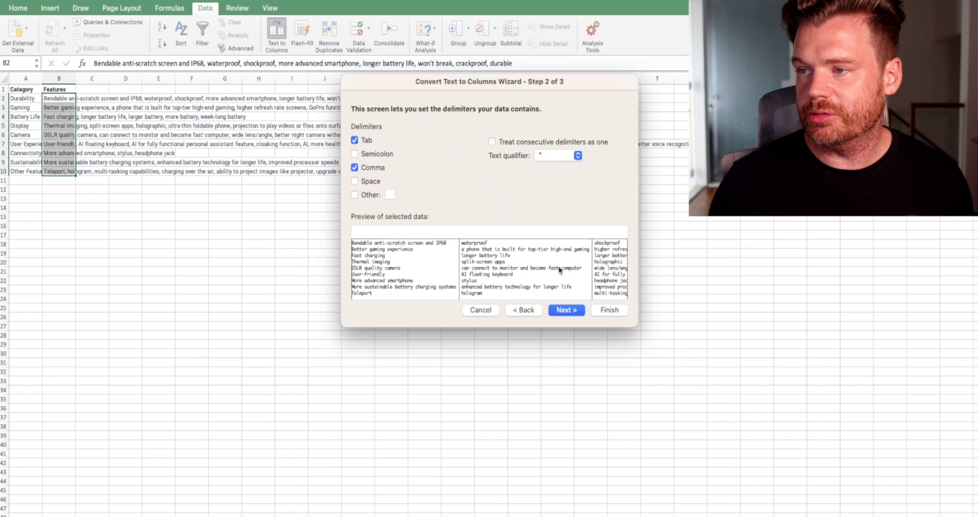
{"action": "left_click", "coordinate": [610, 310]}
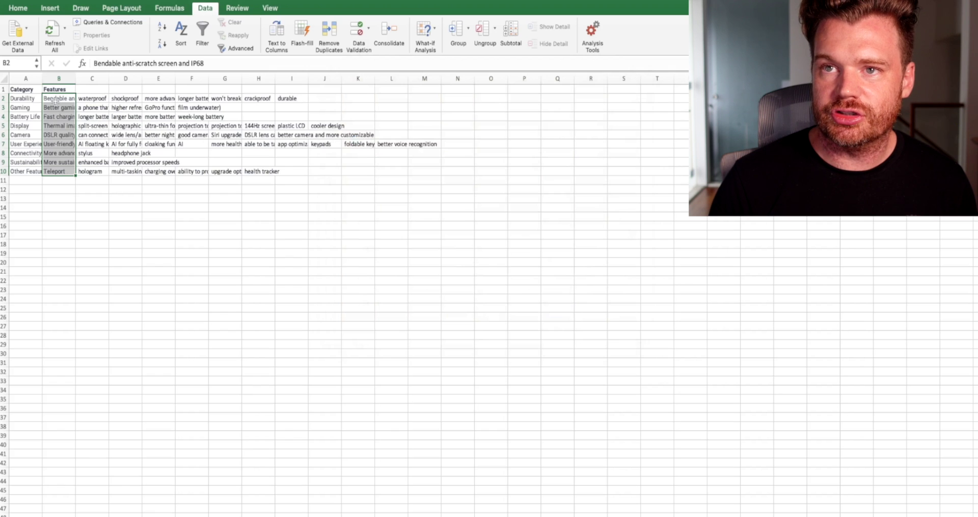
Check the split features in the Durability and Gaming rows against their categories, and return to the table in ChatGPT.
{"action": "left_click", "coordinate": [55, 98]}
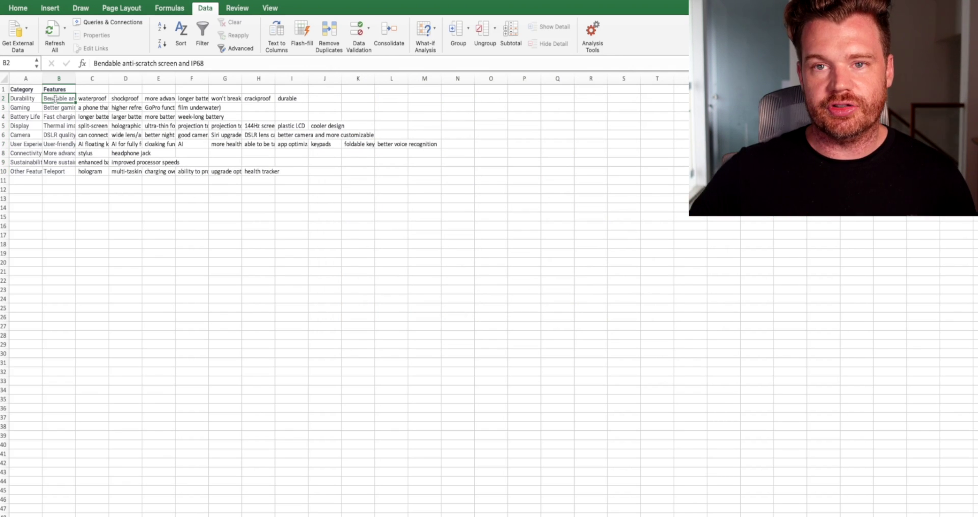
{"action": "key", "text": "Left"}
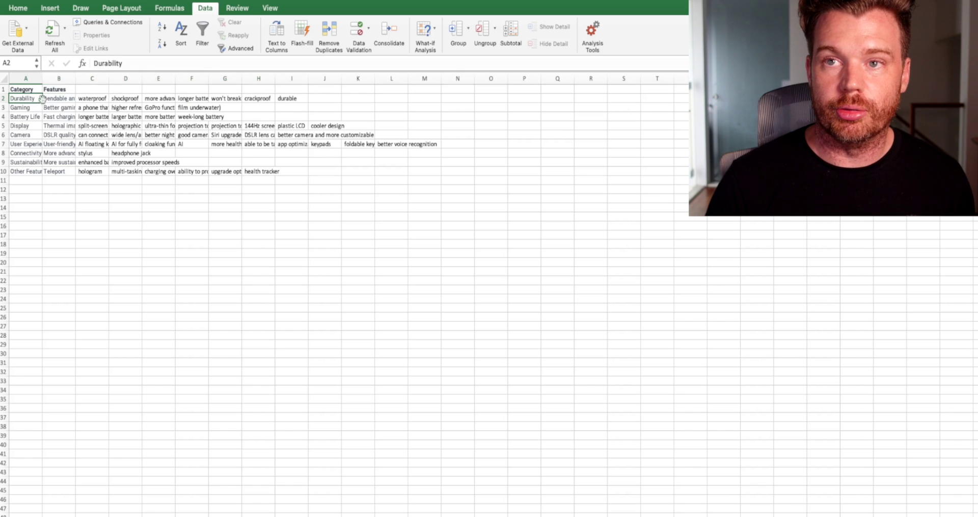
{"action": "left_click_drag", "start_coordinate": [55, 97], "coordinate": [287, 95]}
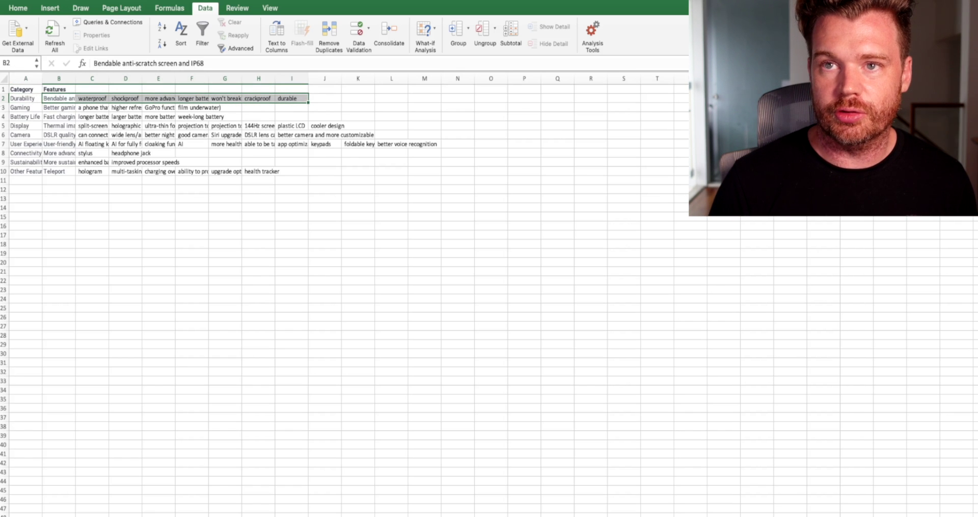
{"action": "left_click_drag", "start_coordinate": [47, 108], "coordinate": [197, 108]}
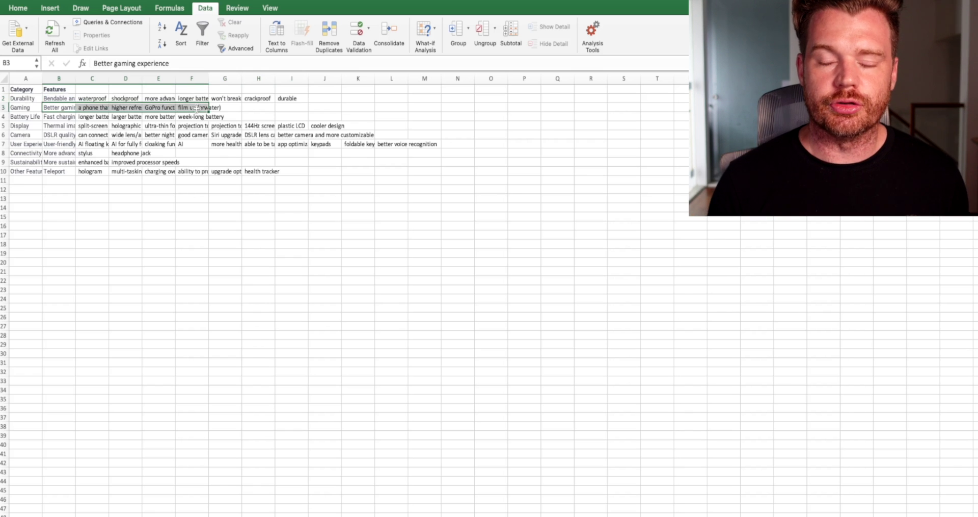
{"action": "key", "text": "super+Tab"}
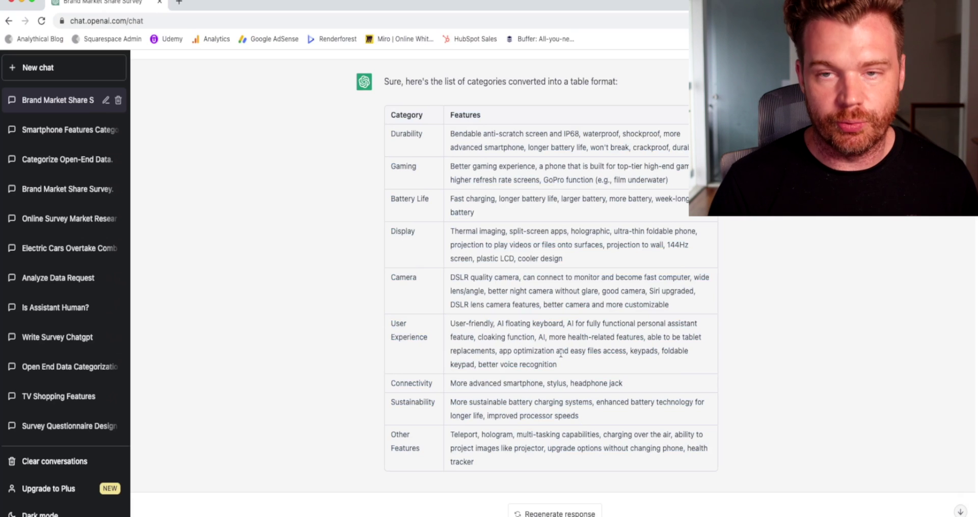